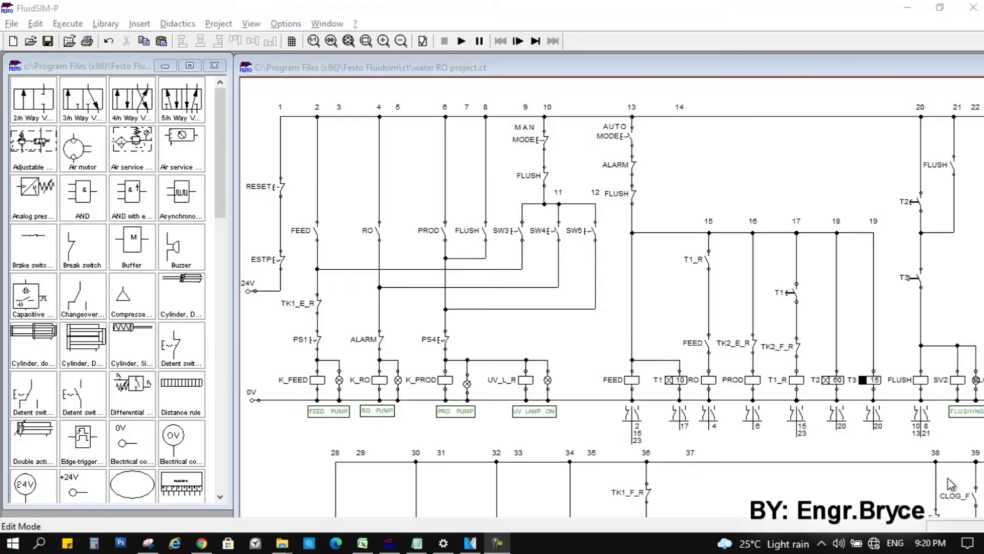
Open the demo2.ct circuit, then move its window right and enlarge it
{"action": "left_click", "coordinate": [30, 41]}
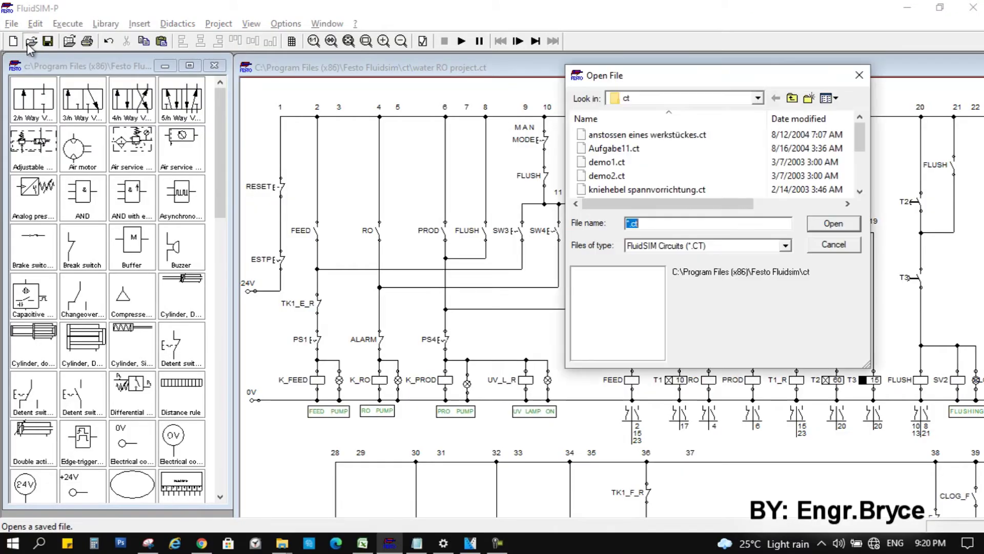
{"action": "left_click", "coordinate": [605, 176]}
{"action": "left_click", "coordinate": [850, 226]}
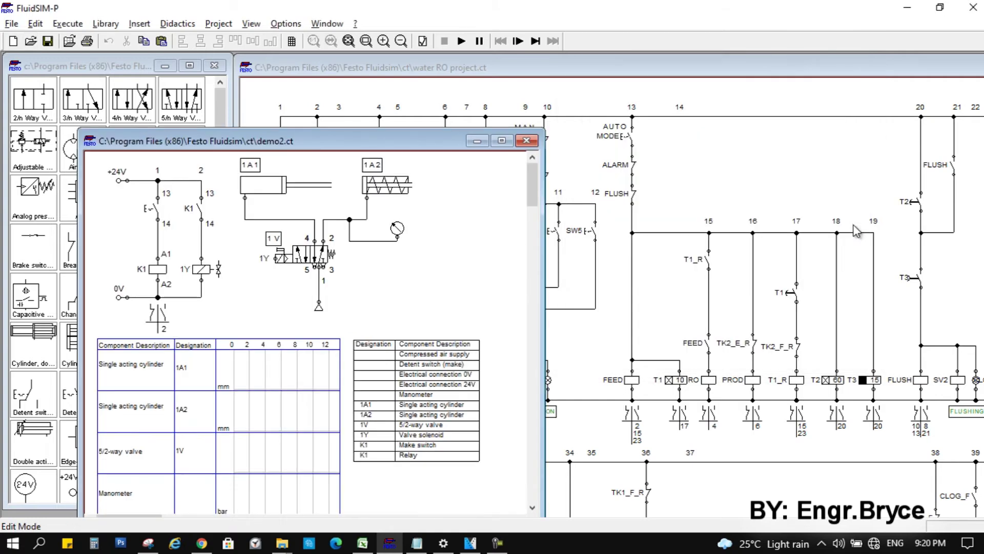
{"action": "left_click_drag", "start_coordinate": [300, 135], "coordinate": [438, 61]}
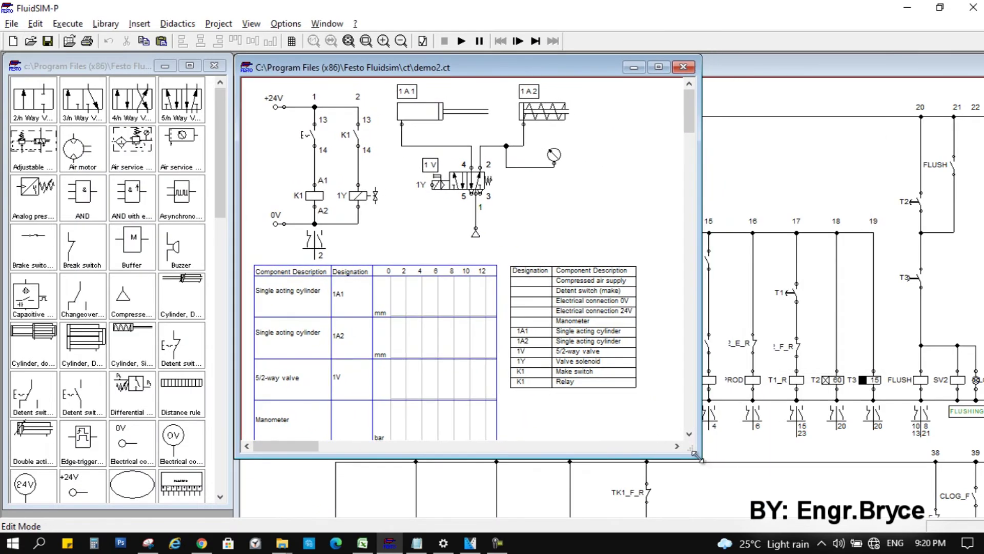
{"action": "left_click_drag", "start_coordinate": [699, 457], "coordinate": [966, 517]}
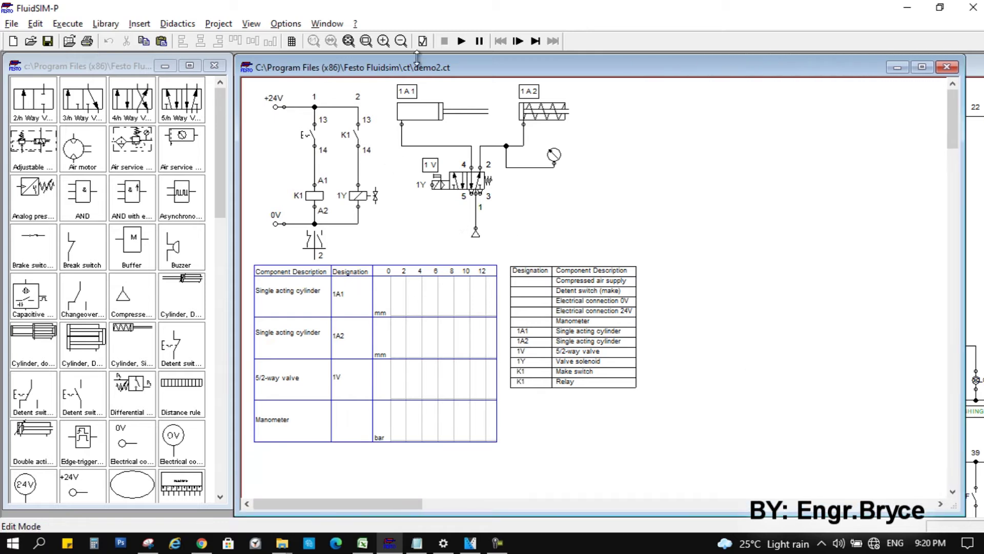
Start the simulation and toggle the detent switch three times to cycle the valve and cylinders
{"action": "left_click", "coordinate": [463, 45]}
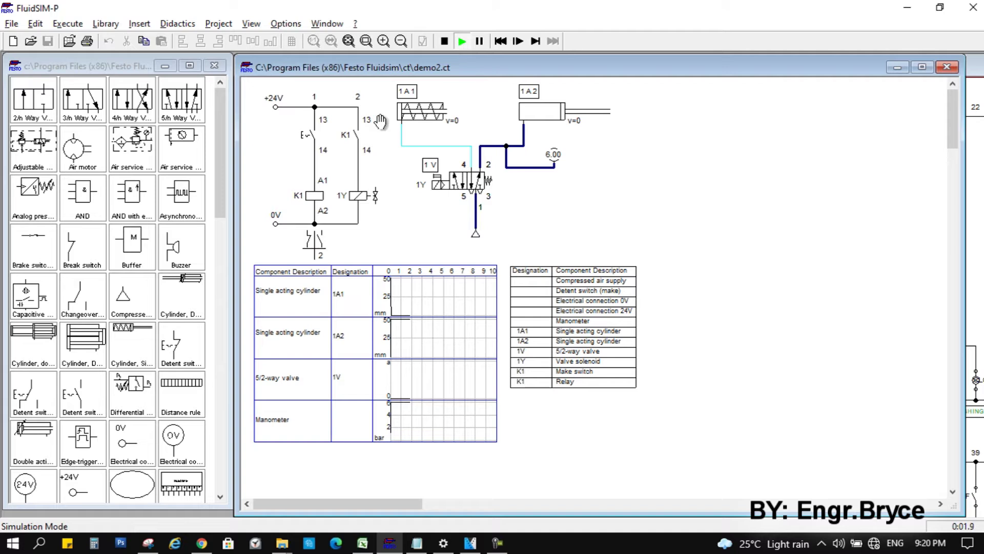
{"action": "left_click", "coordinate": [316, 128]}
{"action": "left_click", "coordinate": [316, 128]}
{"action": "left_click", "coordinate": [316, 127]}
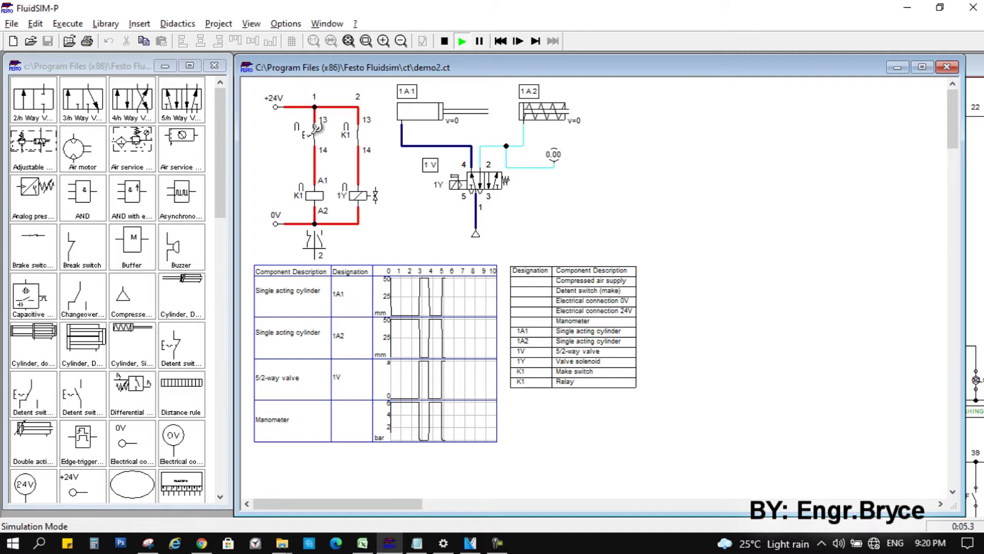
{"action": "left_click", "coordinate": [316, 127]}
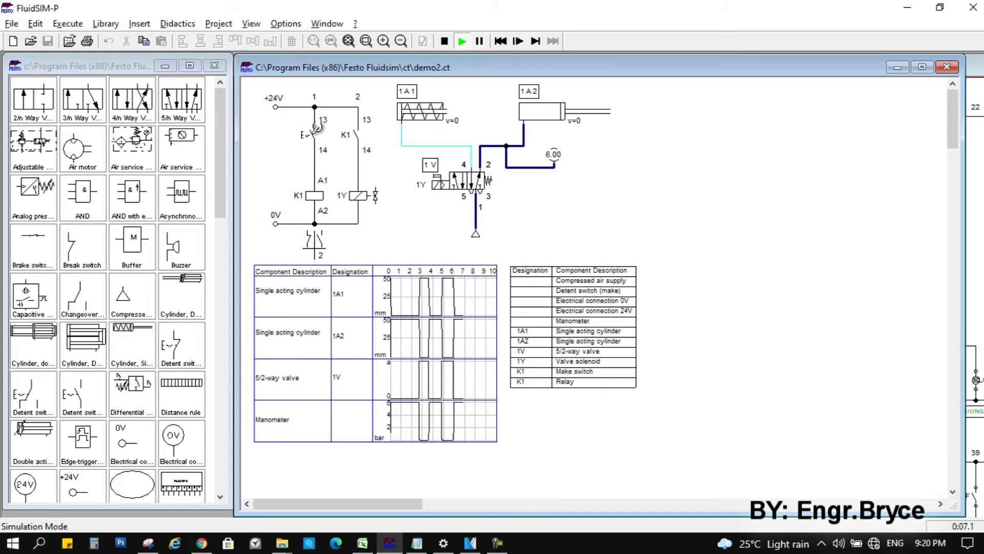
{"action": "left_click", "coordinate": [316, 127]}
{"action": "left_click", "coordinate": [316, 127]}
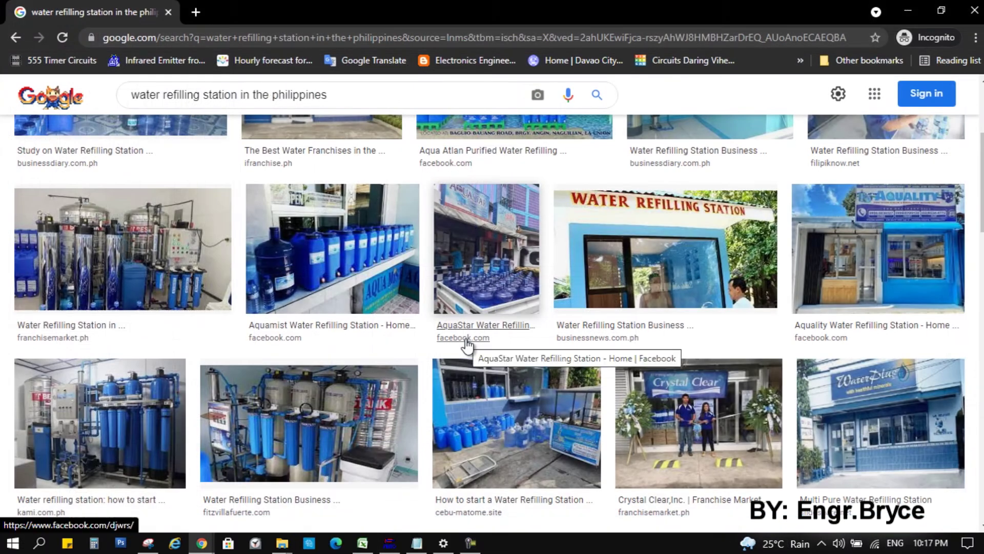
Browse the water refilling station image results and preview the AquaBest storefront image
{"action": "scroll", "coordinate": [425, 405], "scroll_direction": "down", "scroll_amount": 1}
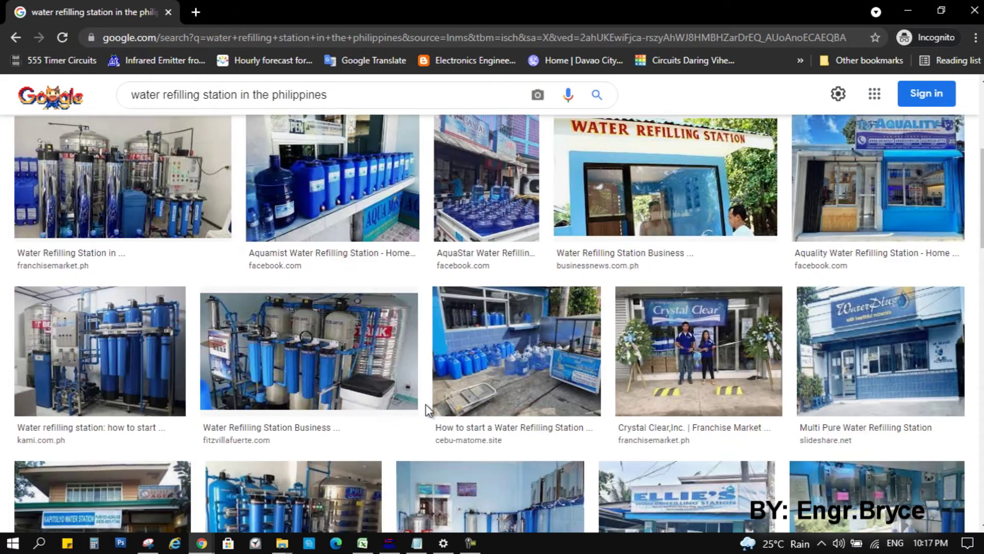
{"action": "scroll", "coordinate": [425, 405], "scroll_direction": "down", "scroll_amount": 1}
{"action": "scroll", "coordinate": [426, 410], "scroll_direction": "down", "scroll_amount": 3}
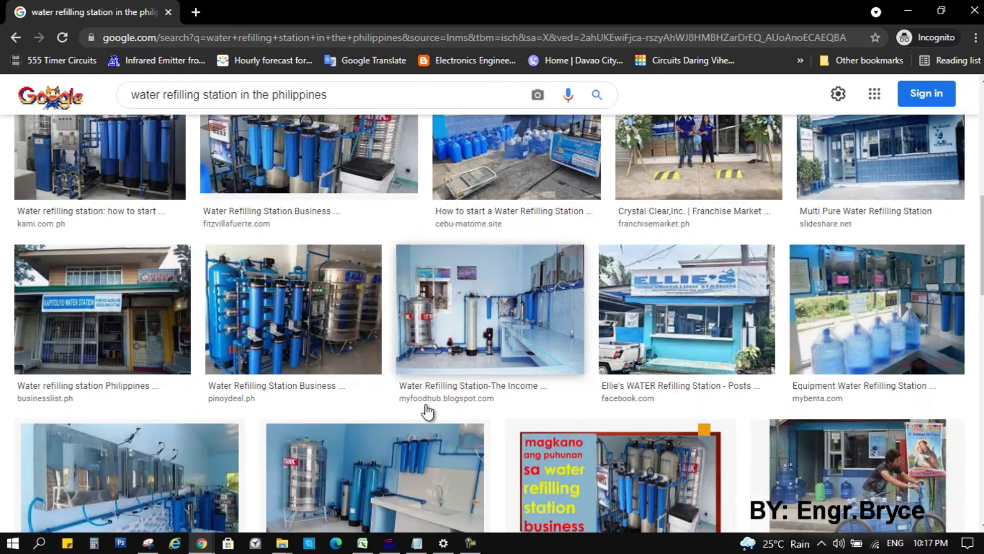
{"action": "scroll", "coordinate": [425, 410], "scroll_direction": "down", "scroll_amount": 3}
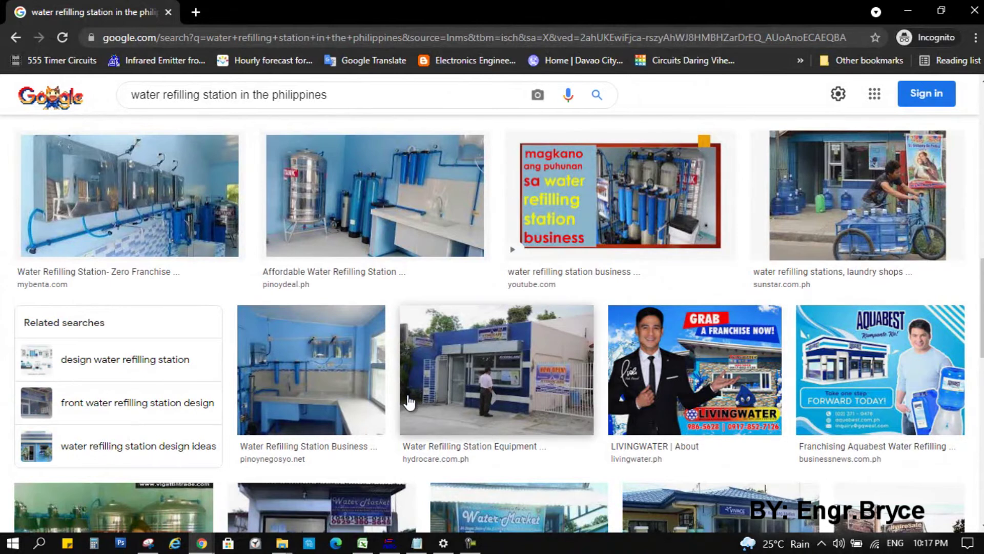
{"action": "scroll", "coordinate": [408, 402], "scroll_direction": "down", "scroll_amount": 2}
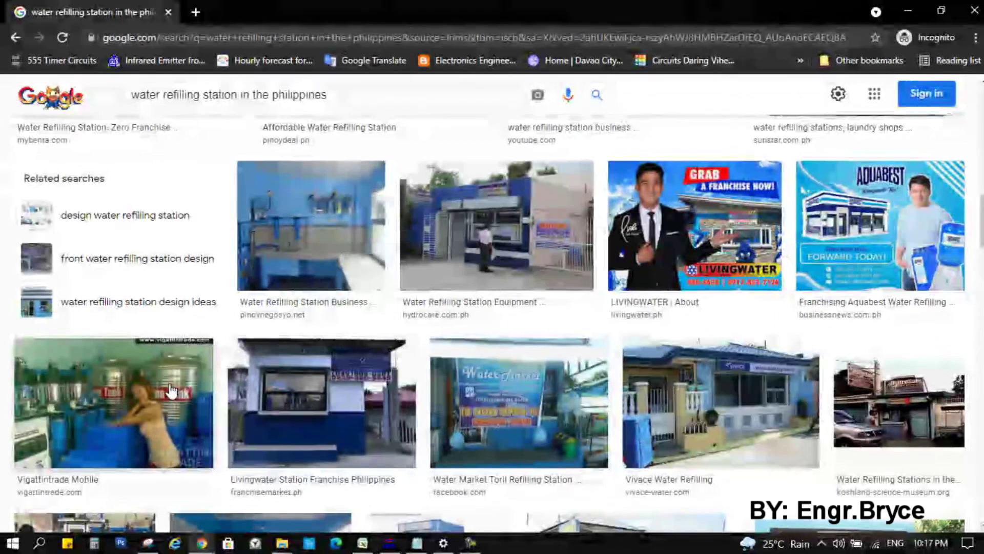
{"action": "scroll", "coordinate": [824, 364], "scroll_direction": "up", "scroll_amount": 10}
{"action": "scroll", "coordinate": [820, 372], "scroll_direction": "up", "scroll_amount": 5}
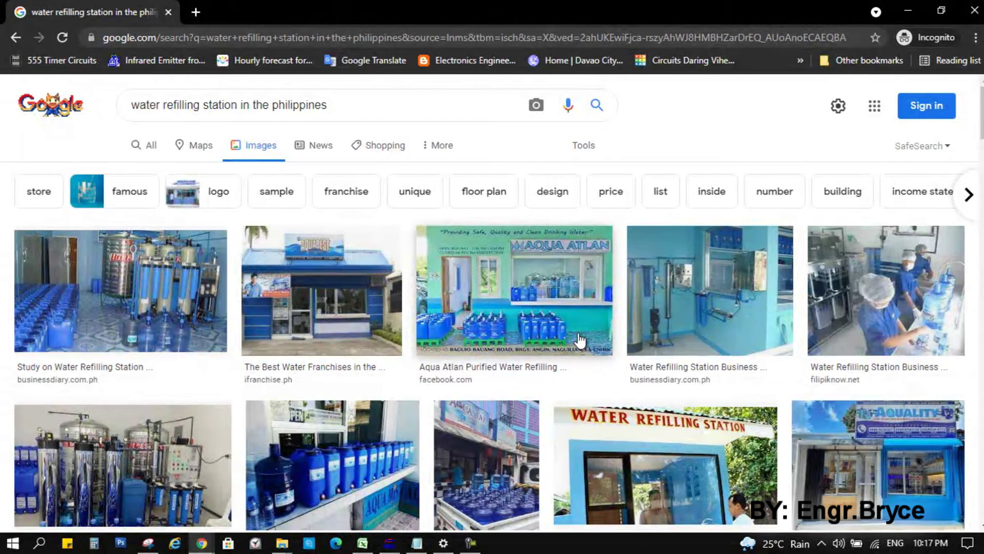
{"action": "left_click", "coordinate": [324, 307]}
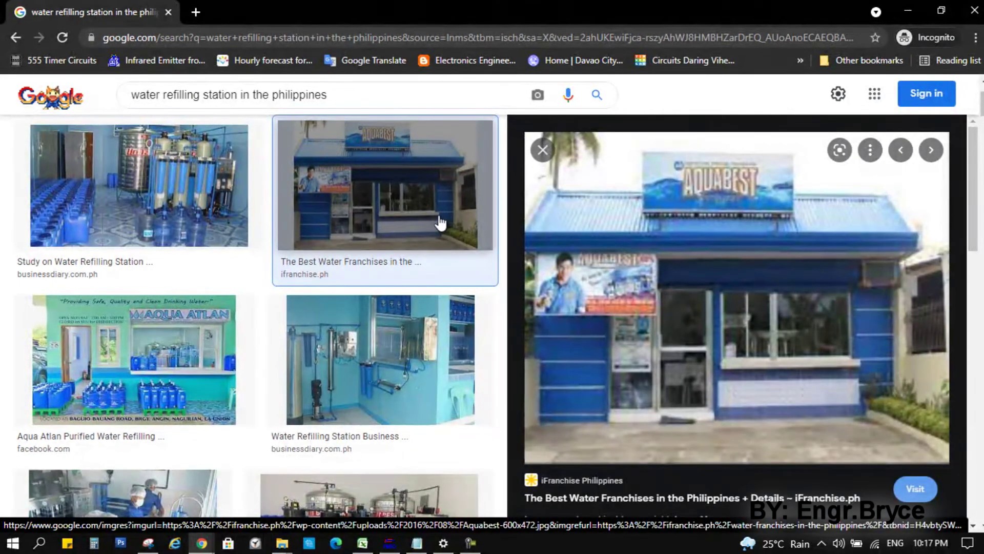
{"action": "left_click", "coordinate": [338, 97]}
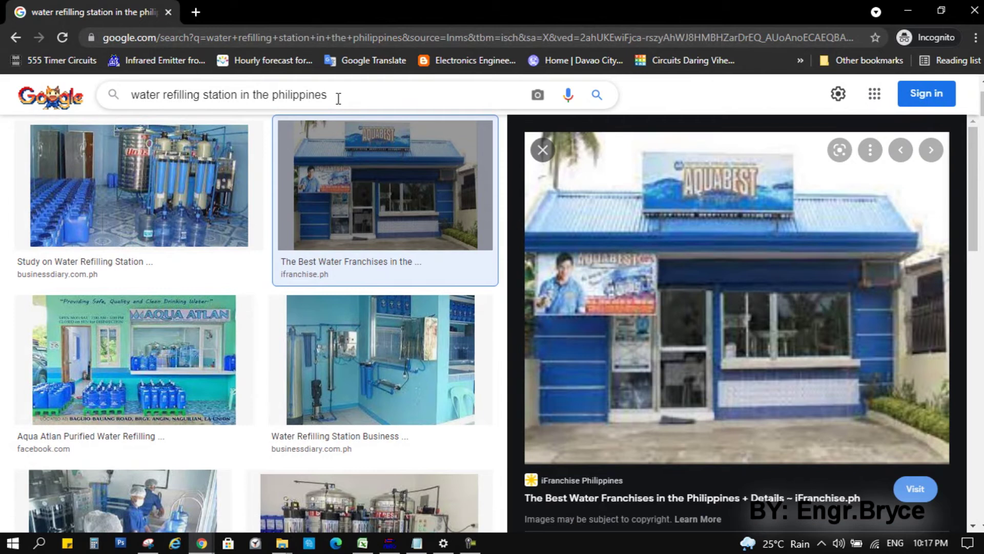
Replace the image search query with 'marine RO plant' and run it
{"action": "left_click_drag", "start_coordinate": [338, 95], "coordinate": [128, 97]}
{"action": "type", "text": "marine"}
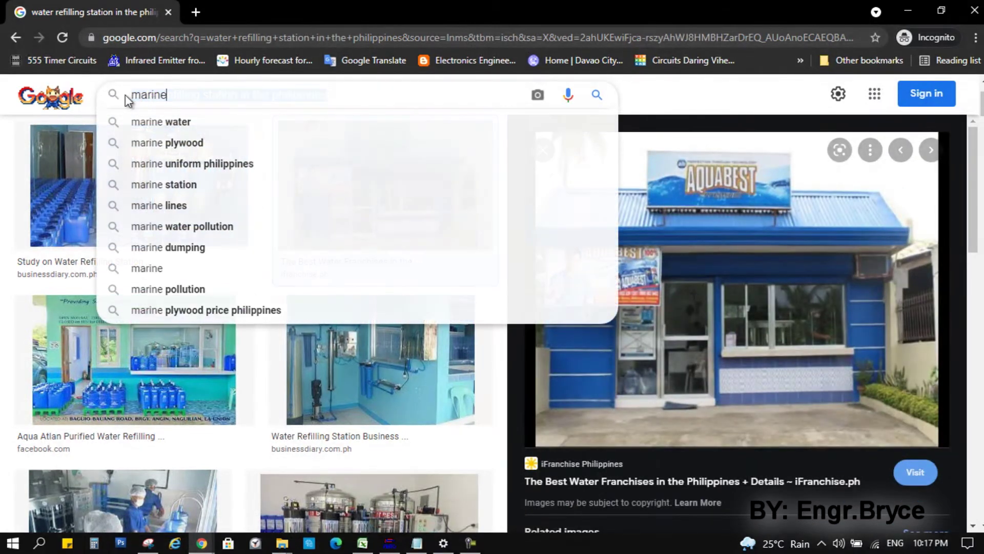
{"action": "type", "text": " R"}
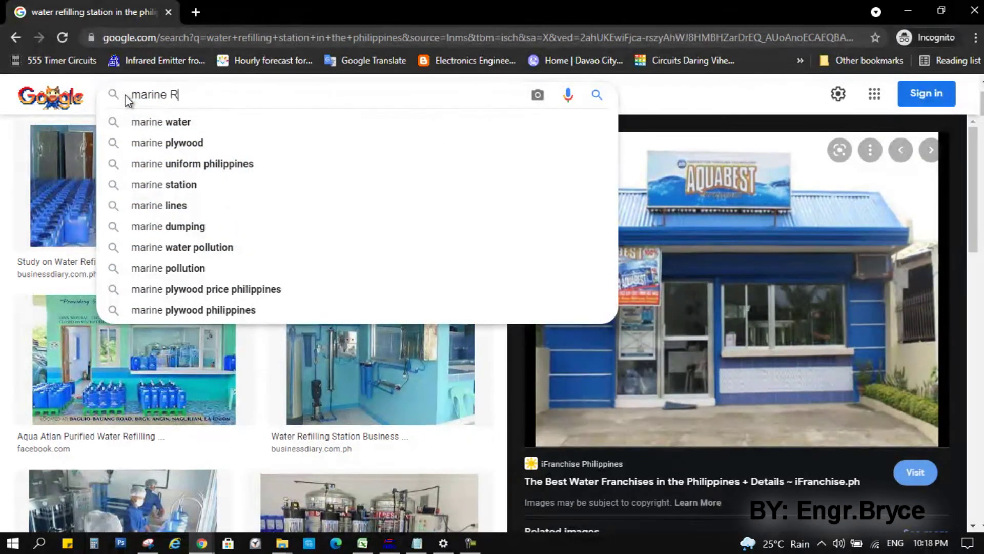
{"action": "type", "text": "O plant"}
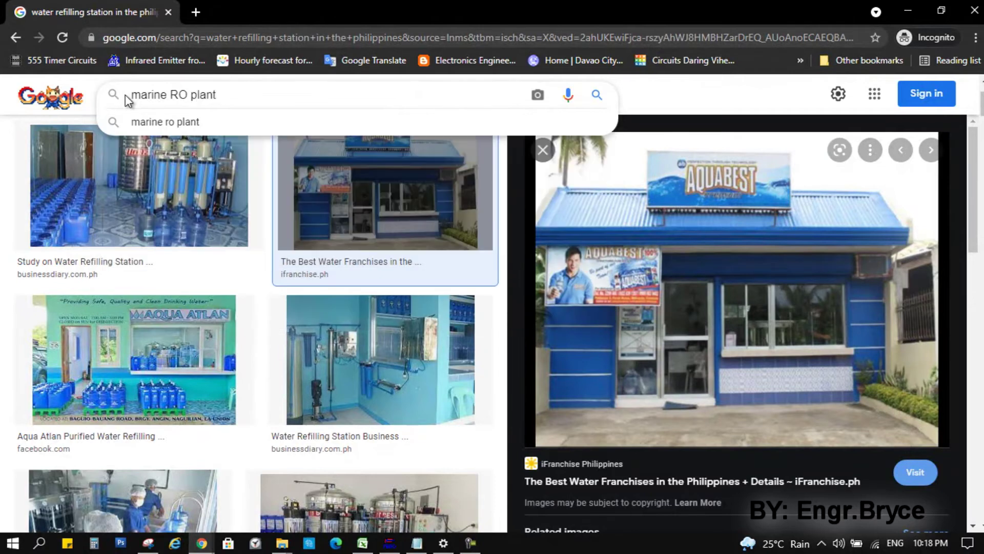
{"action": "key", "text": "Return"}
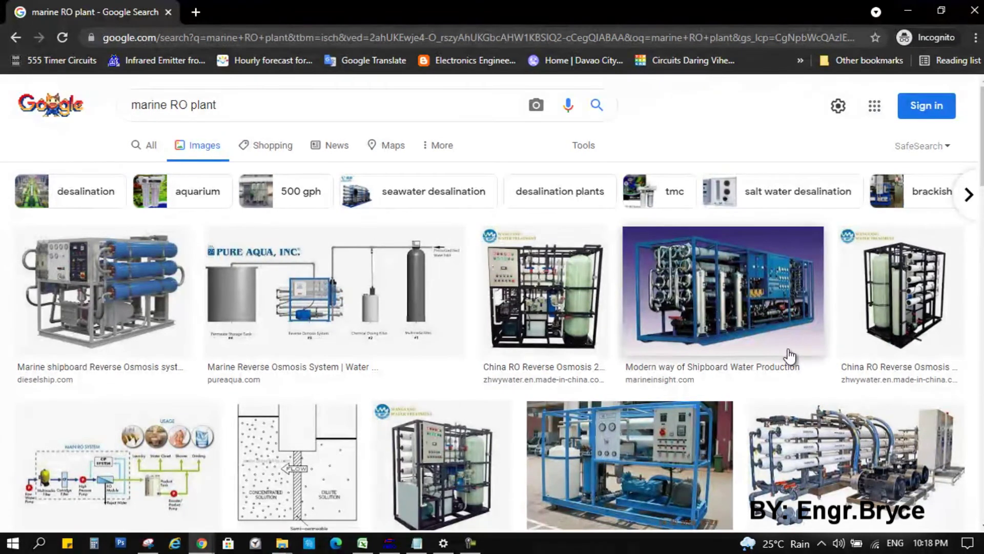
Scroll down through the marine RO plant image results
{"action": "scroll", "coordinate": [897, 303], "scroll_direction": "down", "scroll_amount": 1}
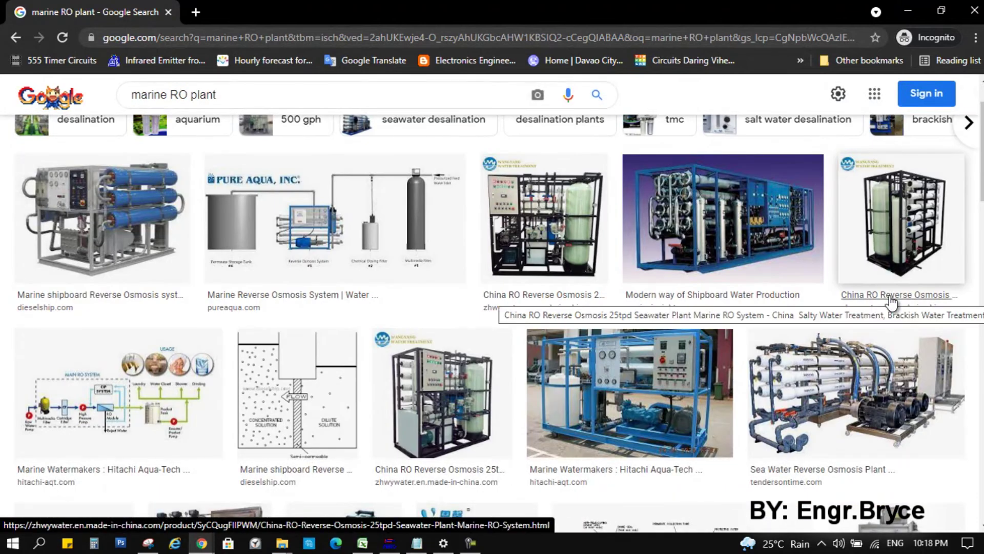
{"action": "scroll", "coordinate": [892, 302], "scroll_direction": "down", "scroll_amount": 3}
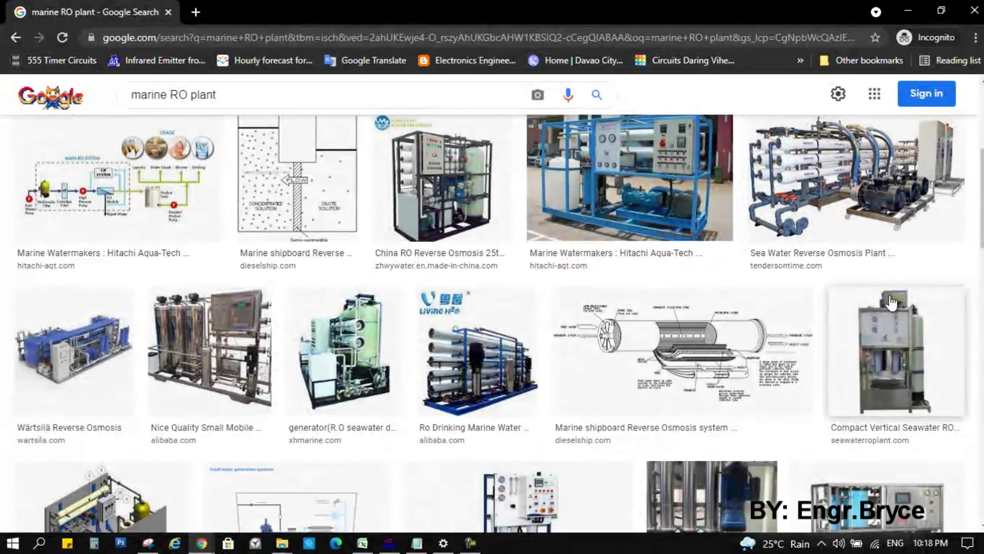
{"action": "scroll", "coordinate": [891, 303], "scroll_direction": "down", "scroll_amount": 3}
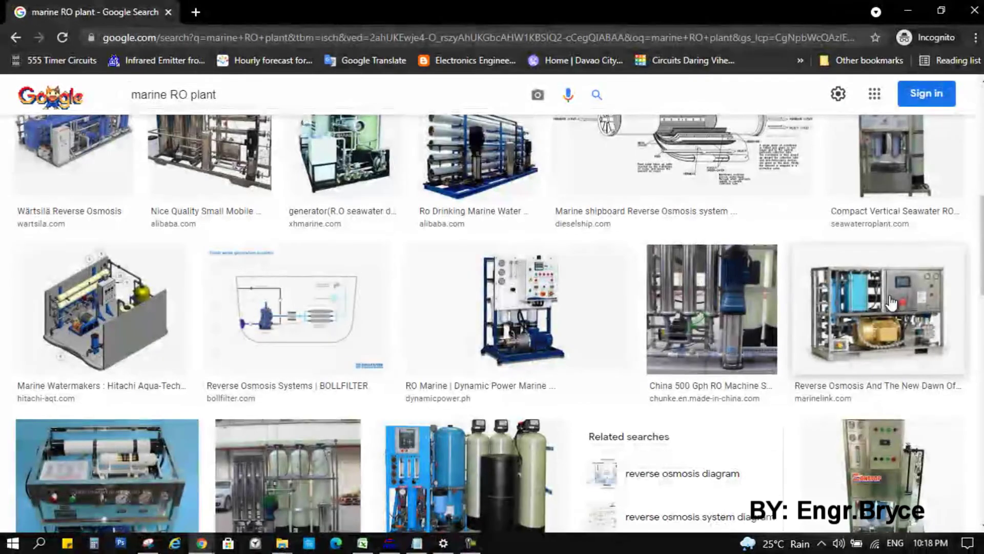
{"action": "scroll", "coordinate": [893, 292], "scroll_direction": "down", "scroll_amount": 2}
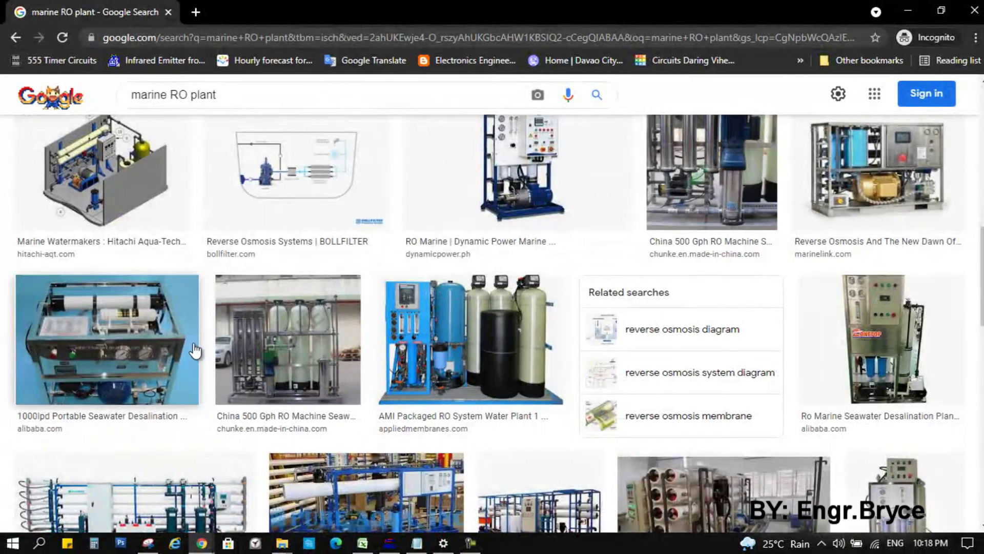
{"action": "scroll", "coordinate": [187, 351], "scroll_direction": "down", "scroll_amount": 3}
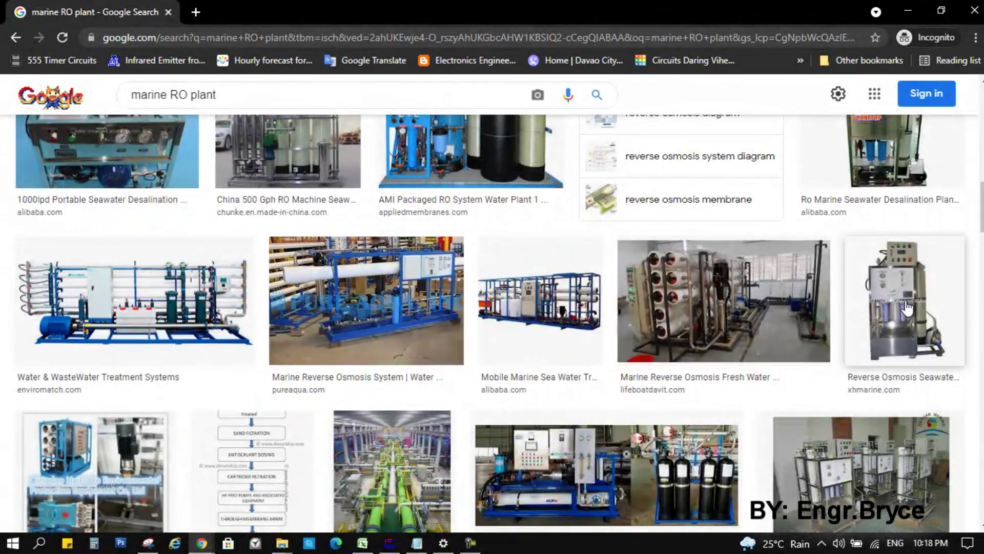
{"action": "scroll", "coordinate": [905, 307], "scroll_direction": "down", "scroll_amount": 1}
{"action": "scroll", "coordinate": [287, 390], "scroll_direction": "down", "scroll_amount": 1}
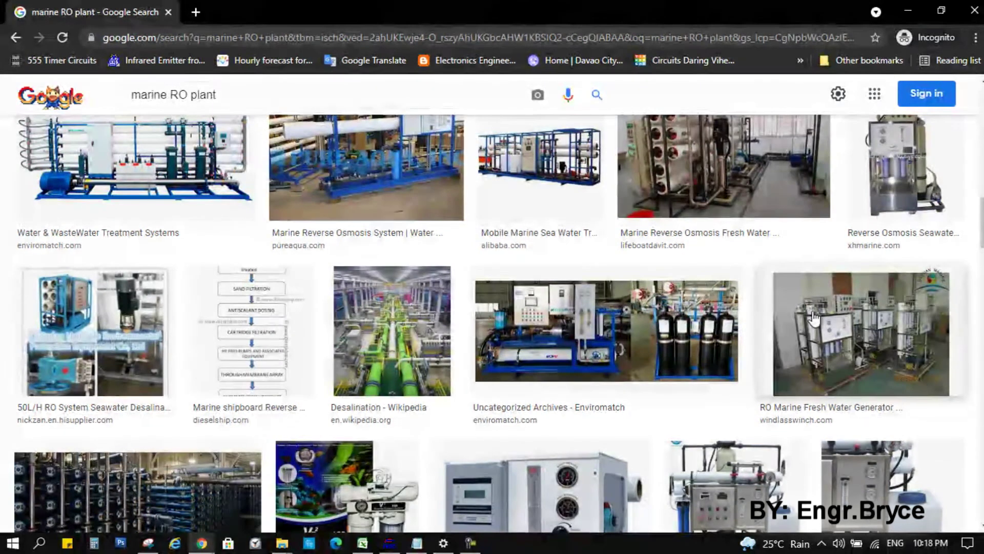
{"action": "scroll", "coordinate": [814, 318], "scroll_direction": "down", "scroll_amount": 2}
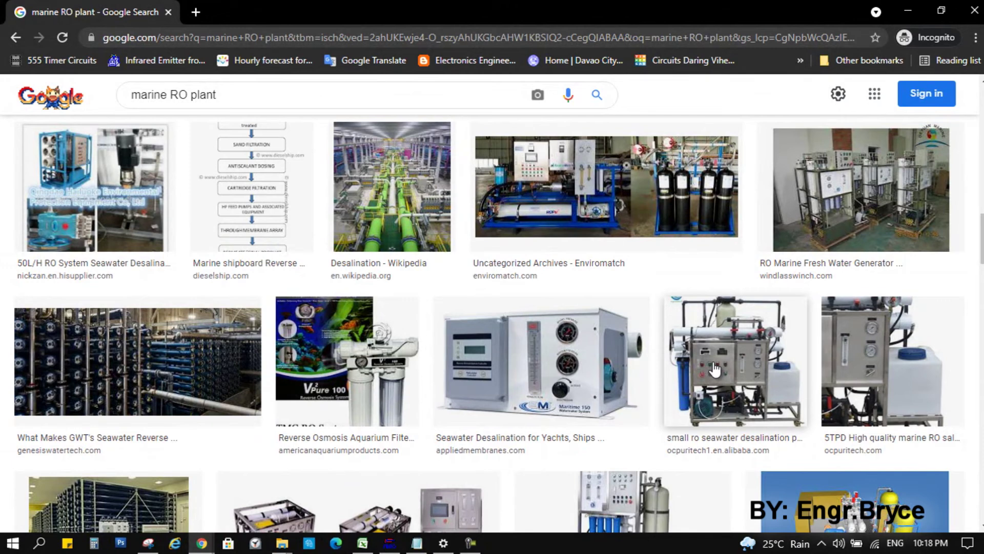
{"action": "scroll", "coordinate": [716, 371], "scroll_direction": "down", "scroll_amount": 1}
{"action": "scroll", "coordinate": [715, 366], "scroll_direction": "down", "scroll_amount": 1}
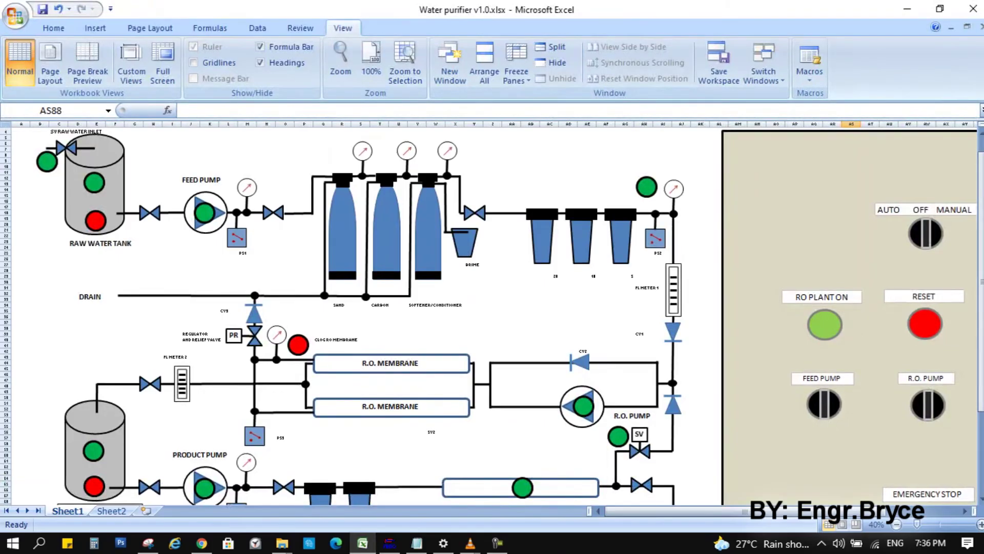
Show the water purifier sheet in Full Screen, zoom out, and bring up FluidSIM-P
{"action": "left_click", "coordinate": [162, 71]}
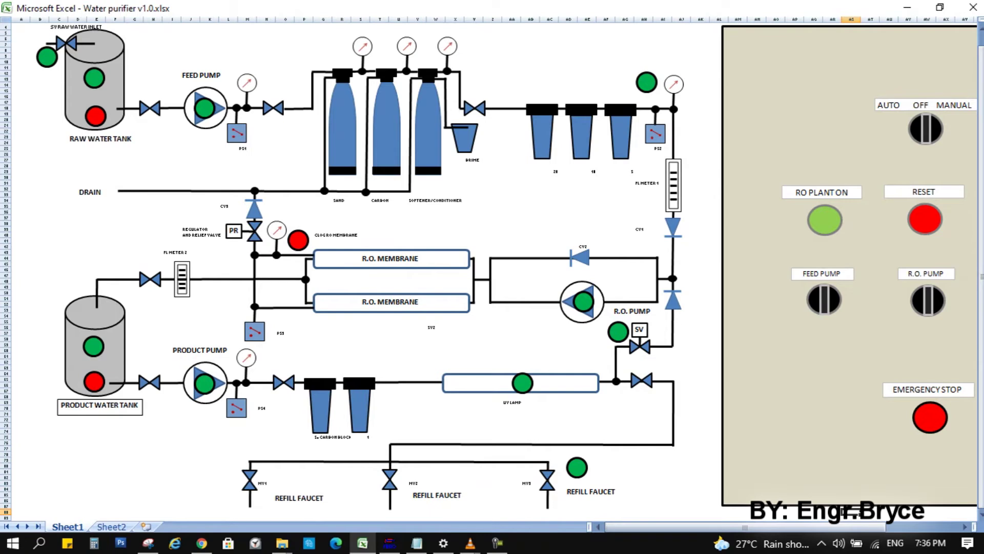
{"action": "scroll", "coordinate": [492, 276], "scroll_direction": "down", "scroll_amount": 3}
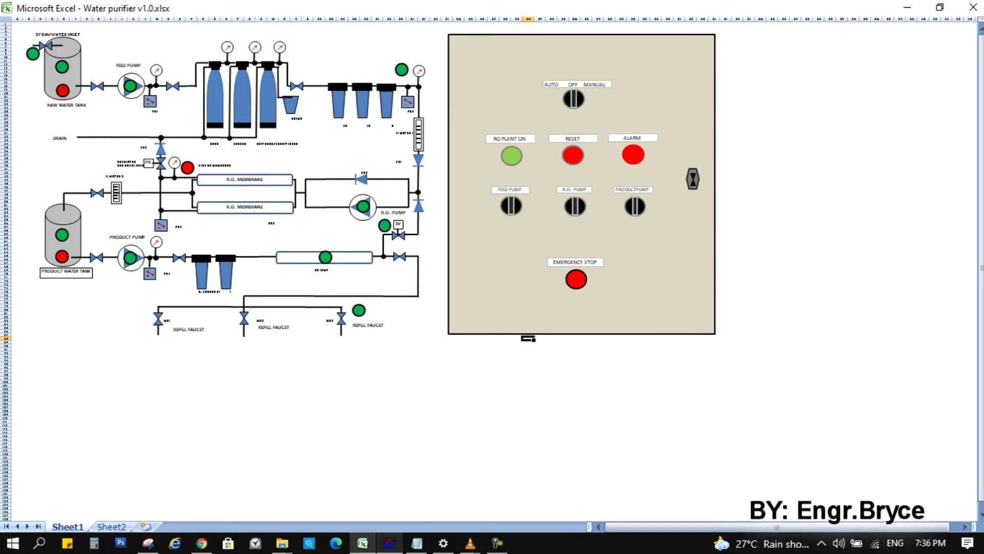
{"action": "left_click", "coordinate": [390, 543]}
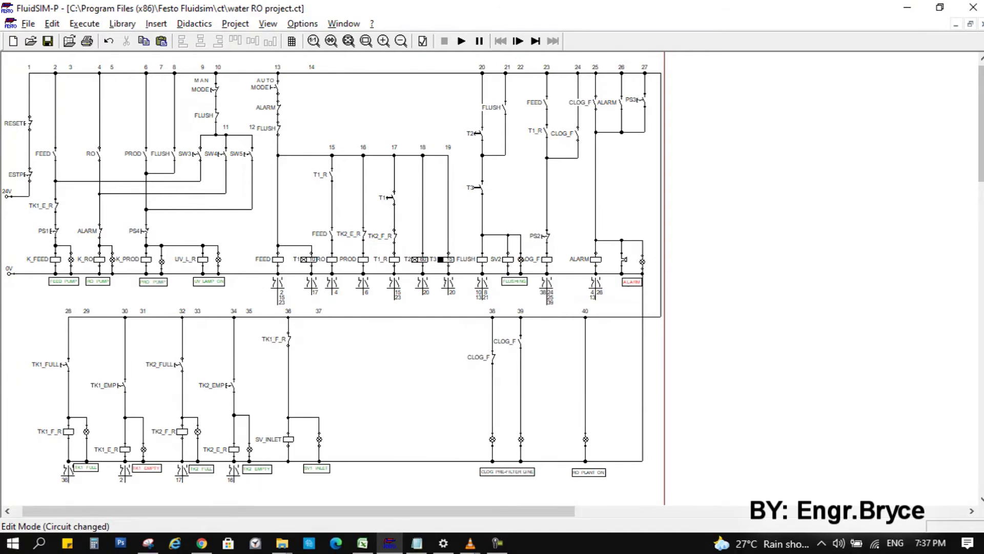
Start the relay circuit simulation with F9, then stop it
{"action": "key", "text": "F9"}
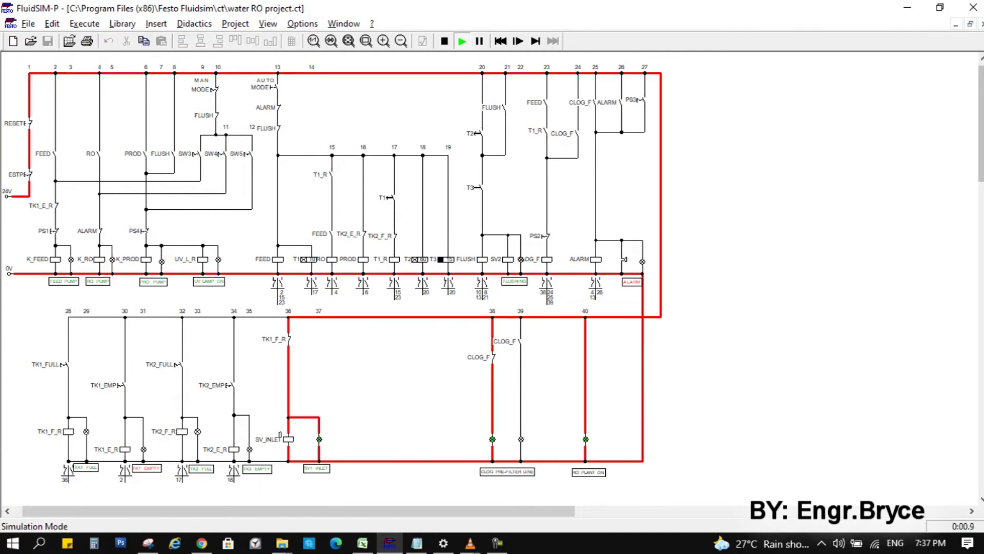
{"action": "left_click", "coordinate": [444, 41]}
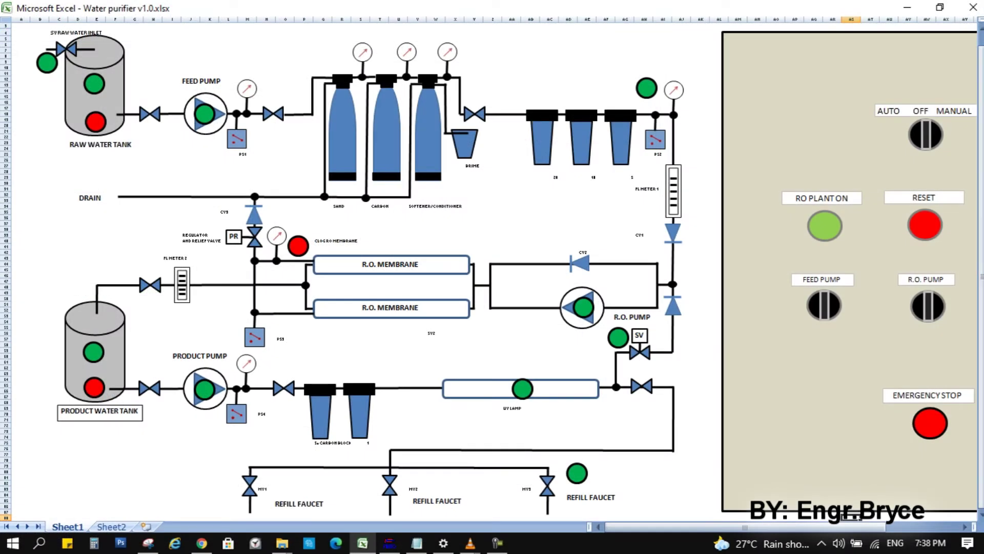
{"action": "left_click_drag", "start_coordinate": [745, 526], "coordinate": [786, 526]}
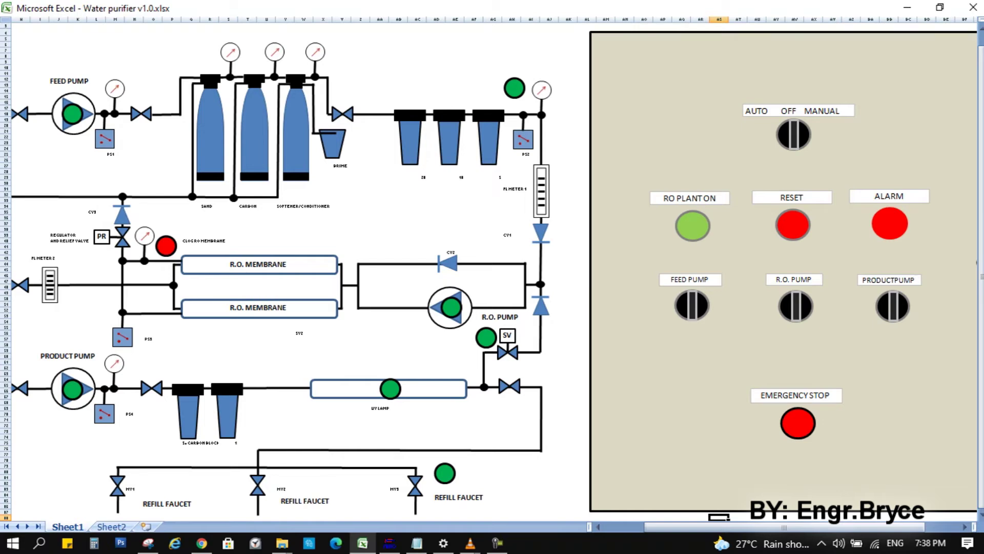
{"action": "left_click_drag", "start_coordinate": [784, 527], "coordinate": [744, 527]}
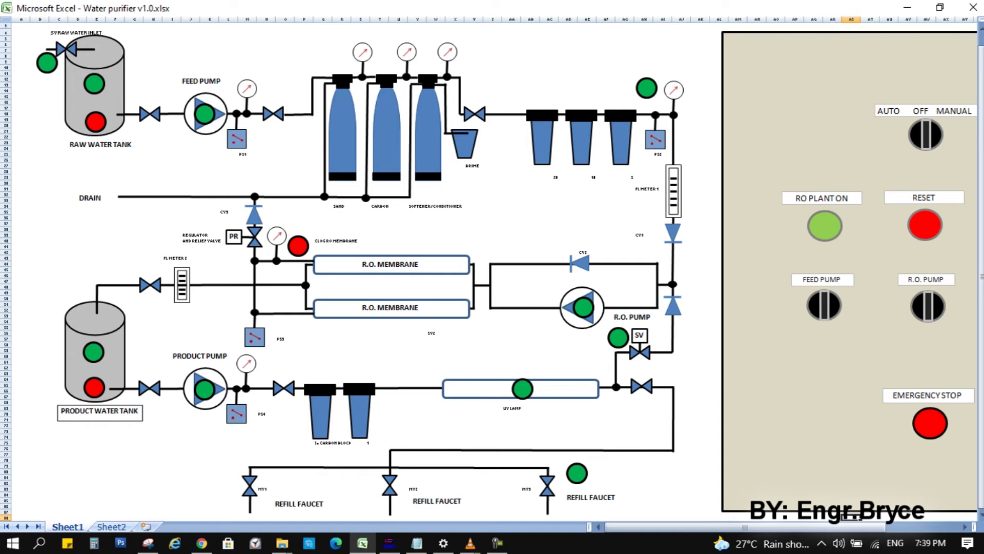
Scroll down the Excel sheet, then bring the FluidSIM-P relay circuit to the front
{"action": "scroll", "coordinate": [492, 272], "scroll_direction": "down", "scroll_amount": 4}
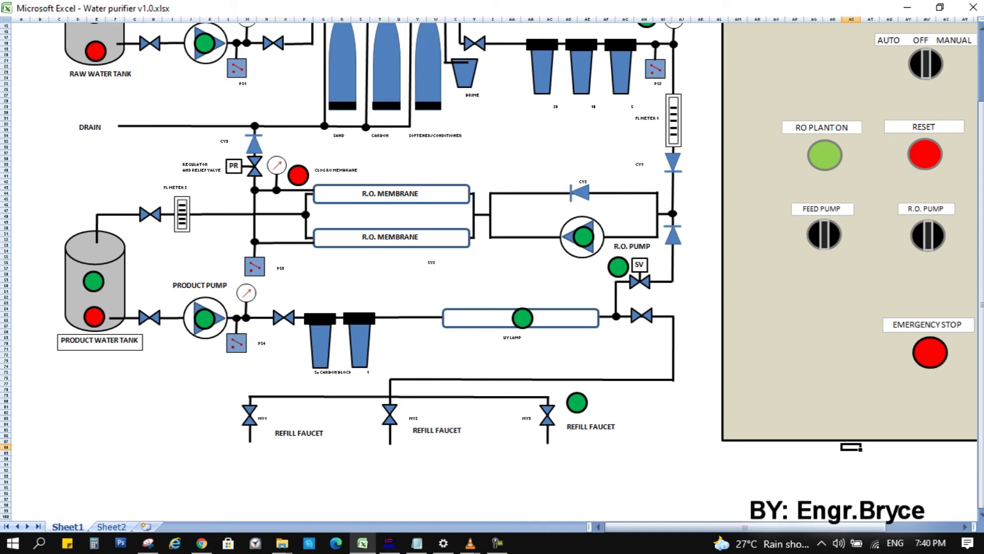
{"action": "left_click", "coordinate": [389, 543]}
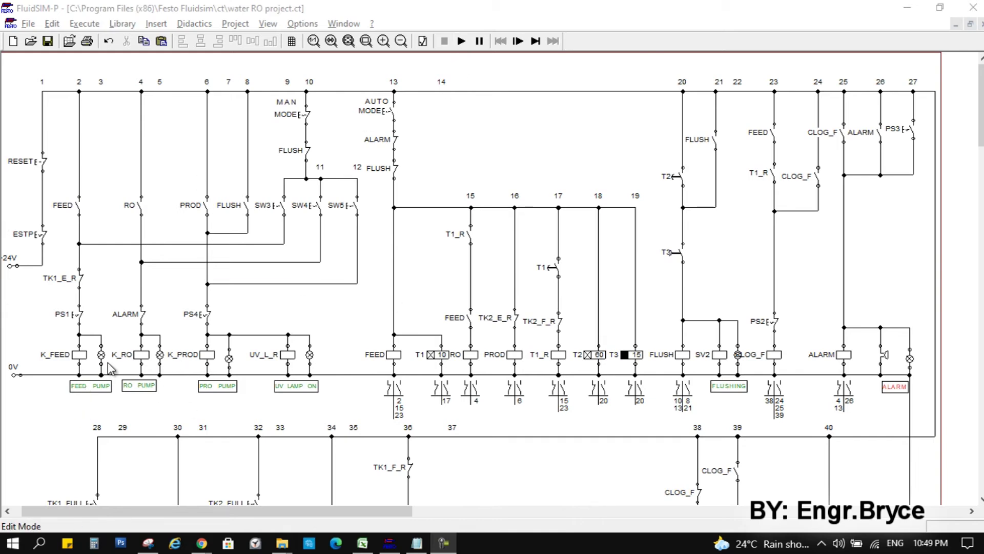
{"action": "scroll", "coordinate": [272, 337], "scroll_direction": "down", "scroll_amount": 6}
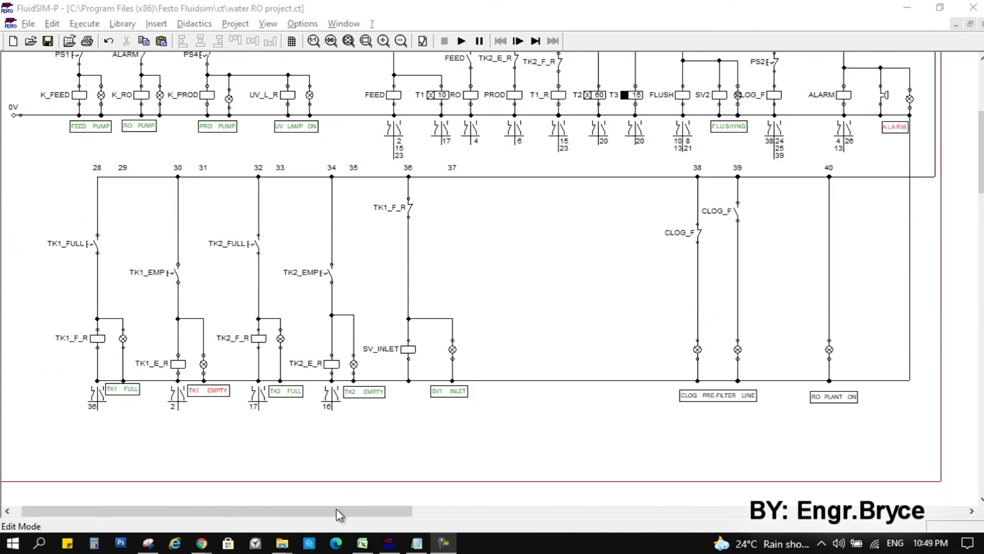
{"action": "left_click", "coordinate": [371, 546]}
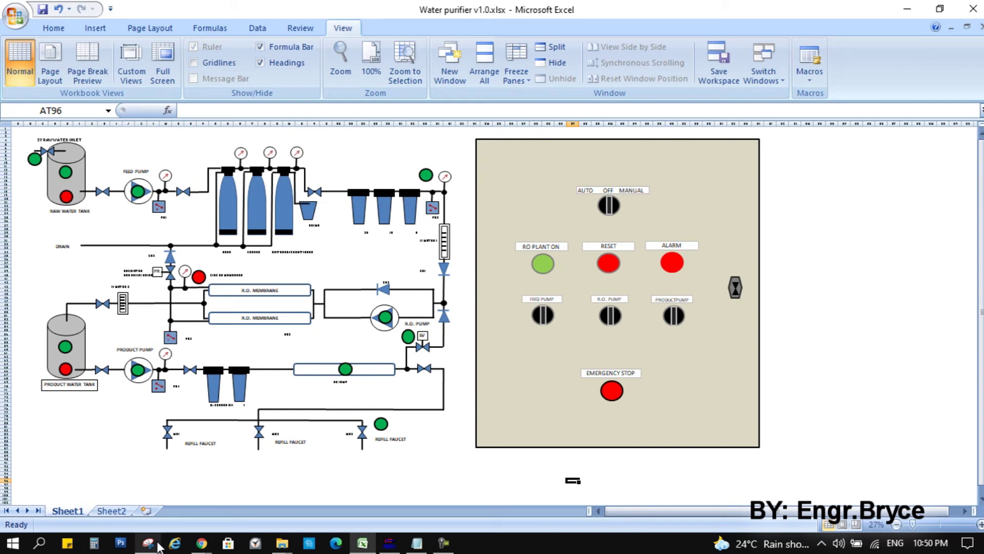
{"action": "left_click", "coordinate": [390, 544]}
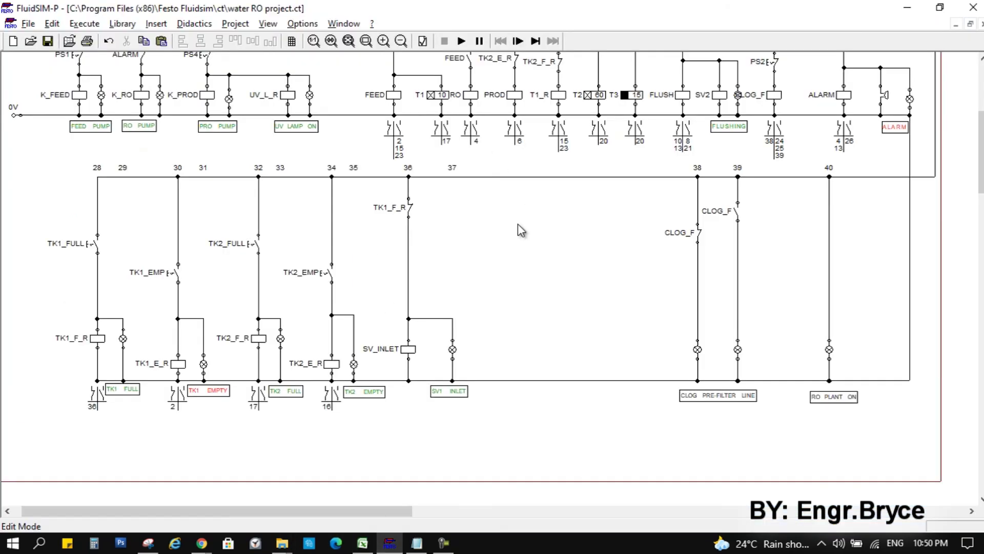
{"action": "scroll", "coordinate": [517, 272], "scroll_direction": "up", "scroll_amount": 5}
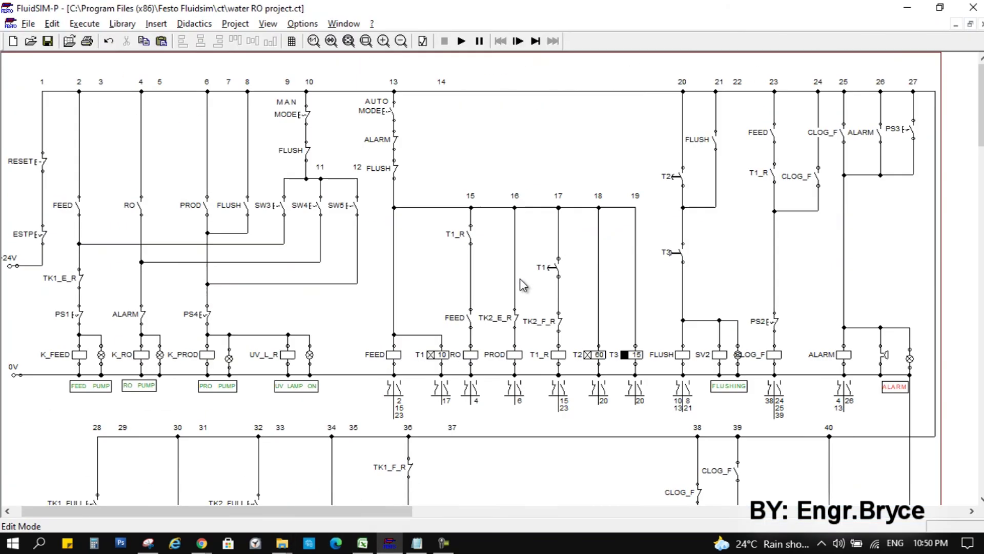
Start the simulation and cycle the ESTP emergency stop off and back on
{"action": "left_click", "coordinate": [461, 42]}
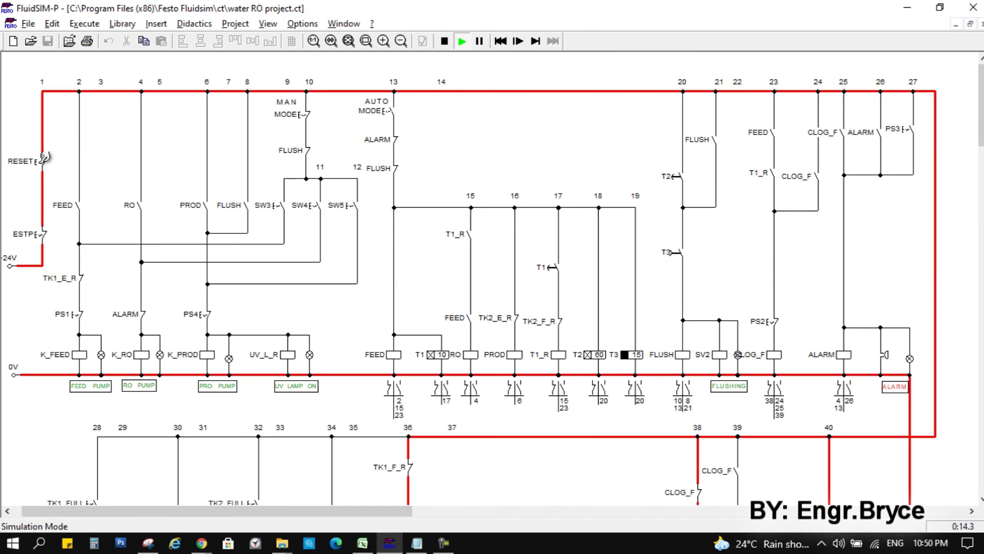
{"action": "left_click", "coordinate": [44, 231]}
{"action": "left_click", "coordinate": [45, 231]}
Switch on SW3, SW4 and SW5 for feed, RO and product pumps, then open and close PS1
{"action": "left_click", "coordinate": [282, 198]}
{"action": "left_click", "coordinate": [314, 205]}
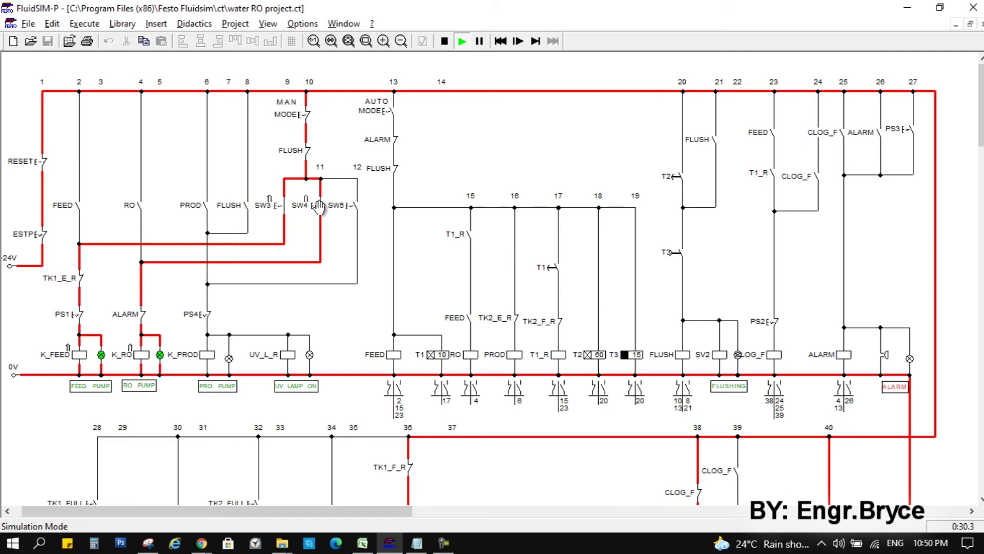
{"action": "left_click", "coordinate": [358, 201]}
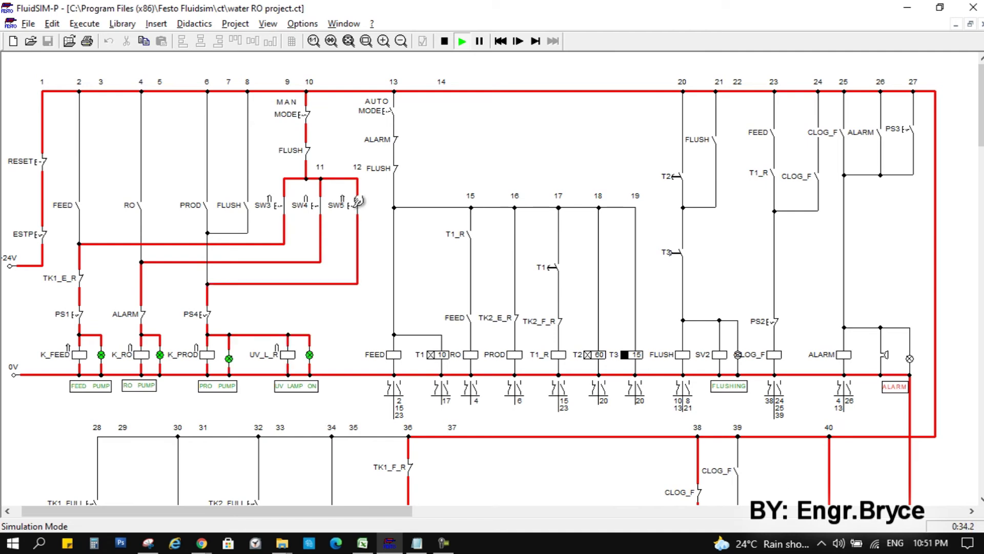
{"action": "left_click", "coordinate": [81, 305]}
{"action": "left_click", "coordinate": [81, 305]}
Trip and release pressure switch PS3, then press RESET to clear the ALARM lamp
{"action": "left_click", "coordinate": [916, 125]}
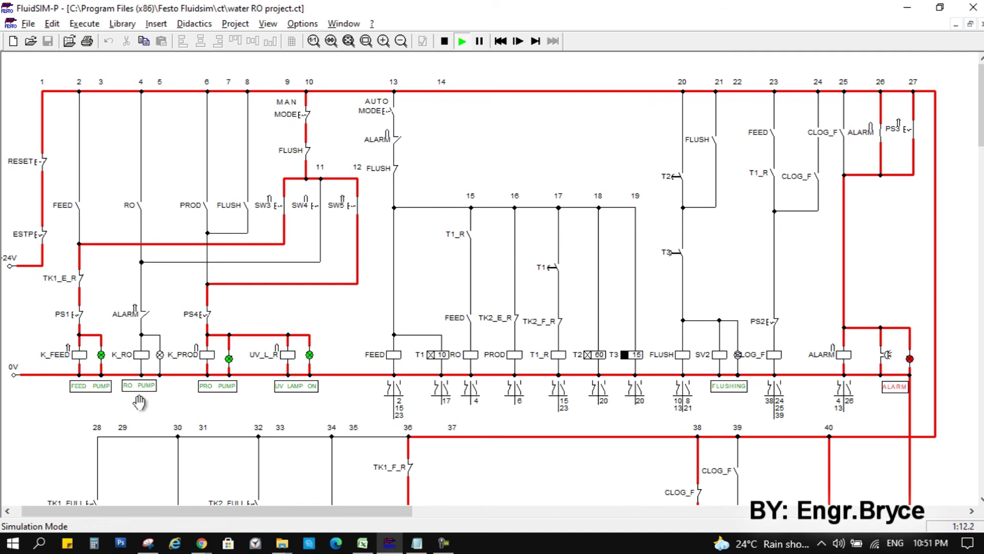
{"action": "left_click", "coordinate": [918, 128]}
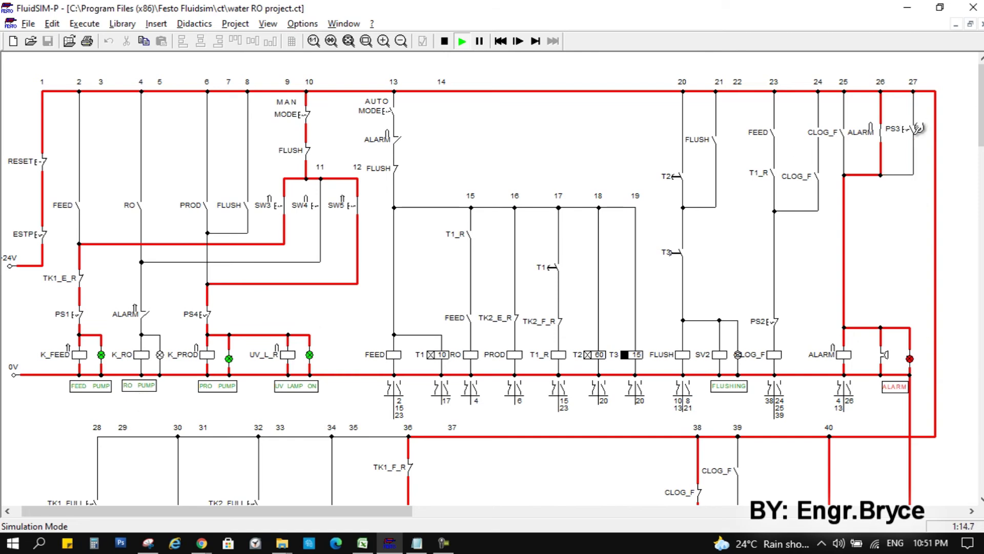
{"action": "left_click", "coordinate": [48, 154]}
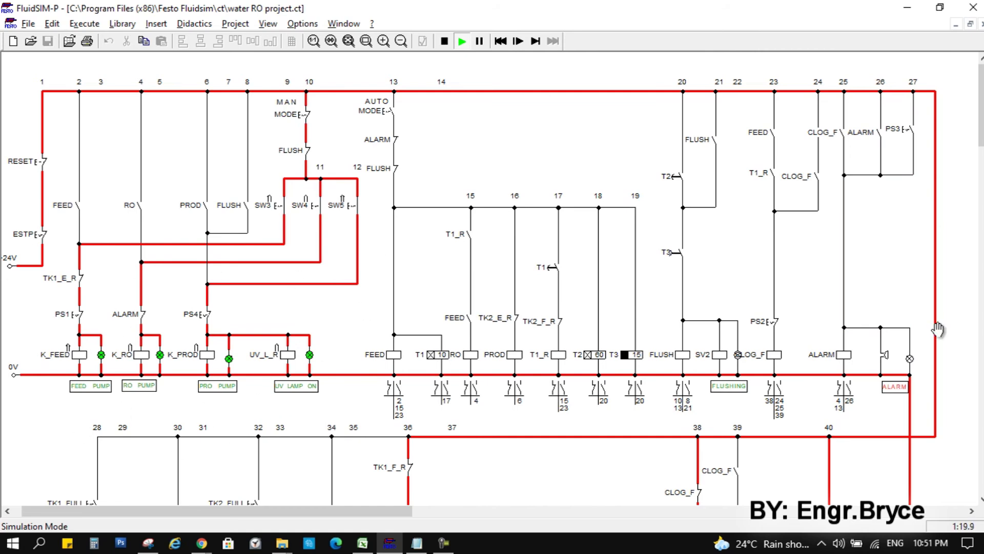
Open manual switches SW5, SW4 and SW3, then switch the circuit to AUTO MODE
{"action": "left_click", "coordinate": [359, 201]}
{"action": "left_click", "coordinate": [323, 199]}
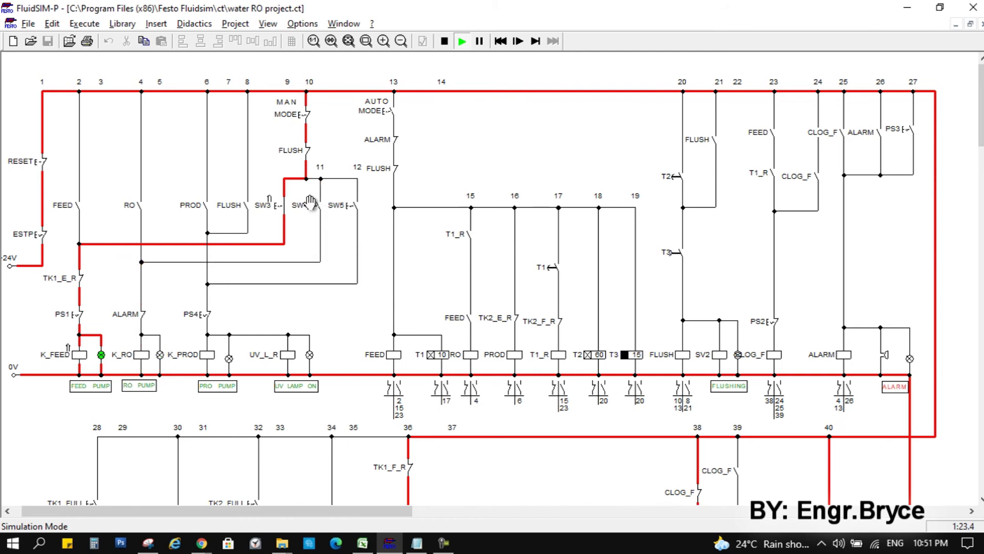
{"action": "left_click", "coordinate": [282, 200]}
{"action": "left_click", "coordinate": [394, 107]}
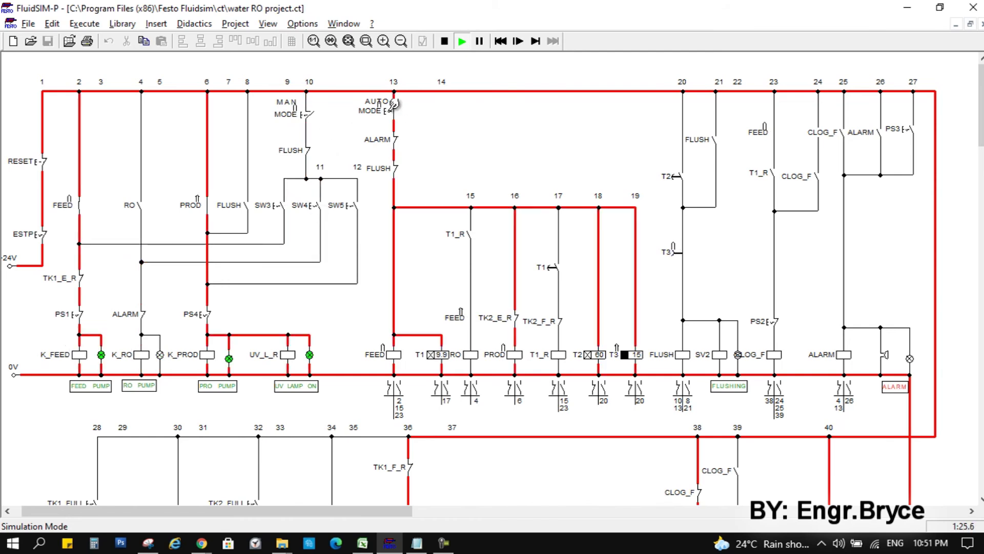
{"action": "scroll", "coordinate": [435, 248], "scroll_direction": "down", "scroll_amount": 2}
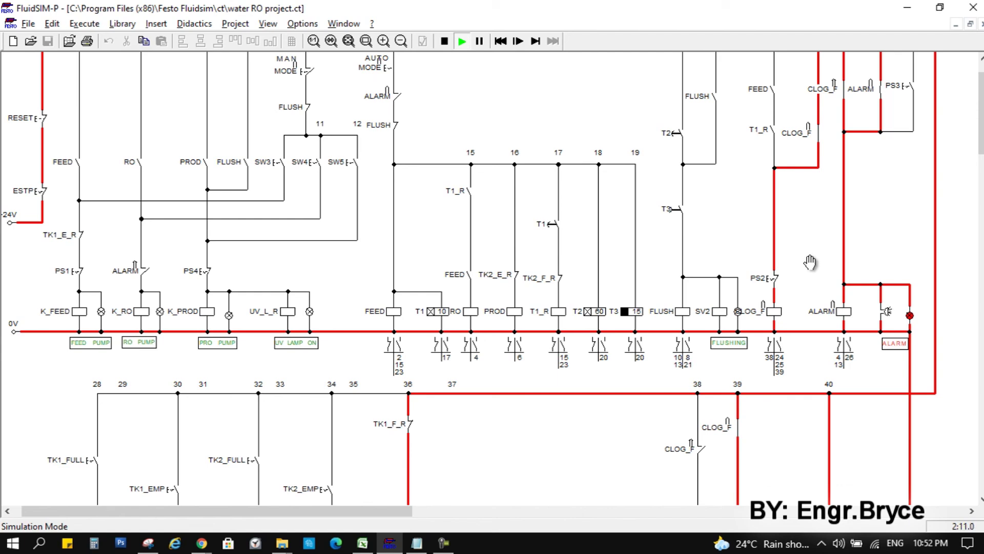
Actuate PS2 to simulate a clogged pre-filter, then press RESET to restart the automatic cycle
{"action": "left_click", "coordinate": [777, 273]}
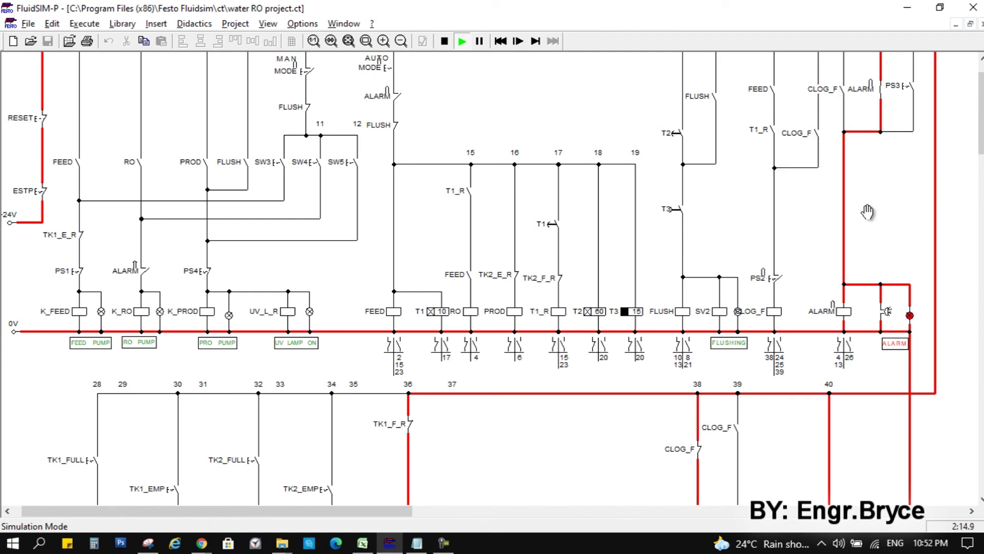
{"action": "scroll", "coordinate": [131, 222], "scroll_direction": "up", "scroll_amount": 1}
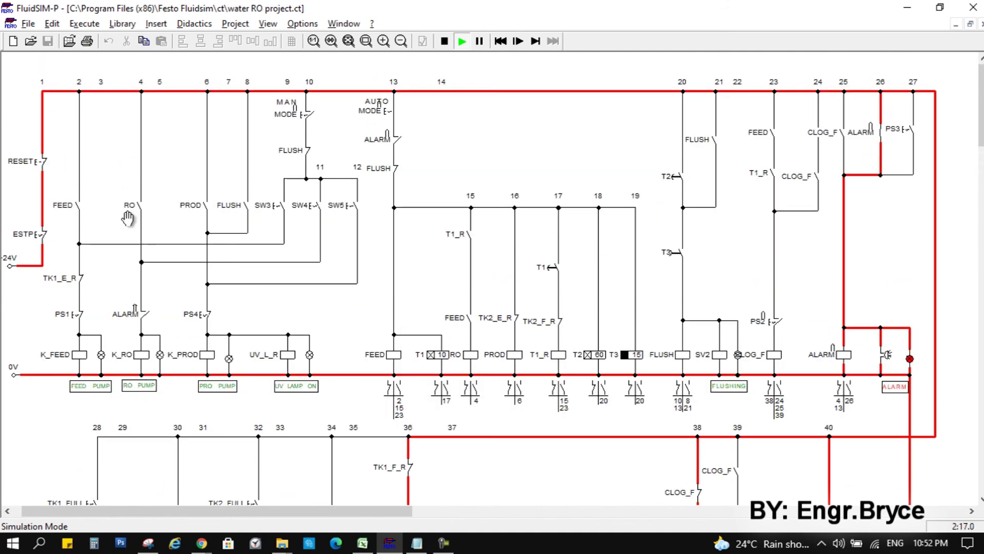
{"action": "left_click", "coordinate": [45, 155]}
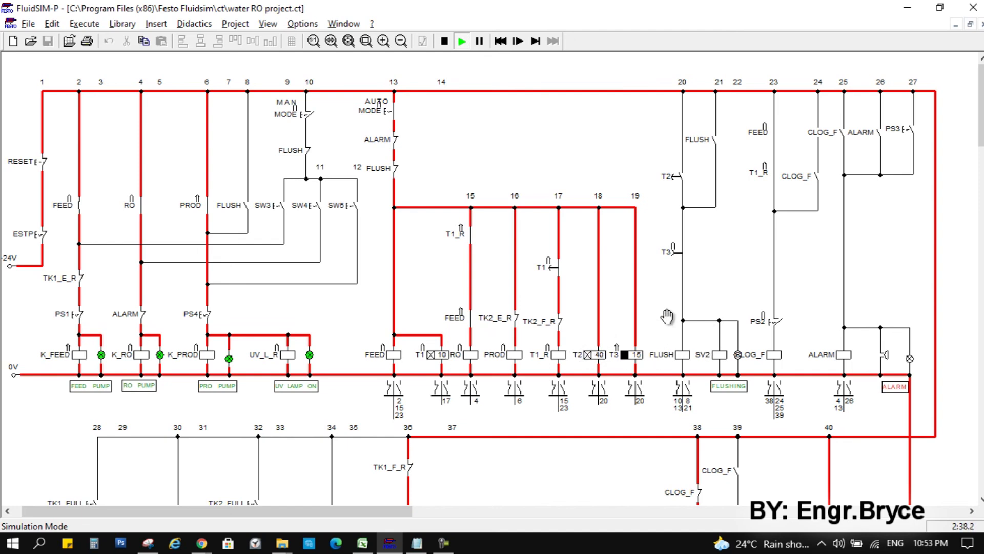
Trip and release tank 1's TK1_FULL and TK1_EMP switches, watching the inlet valve respond
{"action": "scroll", "coordinate": [570, 359], "scroll_direction": "down", "scroll_amount": 4}
{"action": "scroll", "coordinate": [581, 347], "scroll_direction": "down", "scroll_amount": 1}
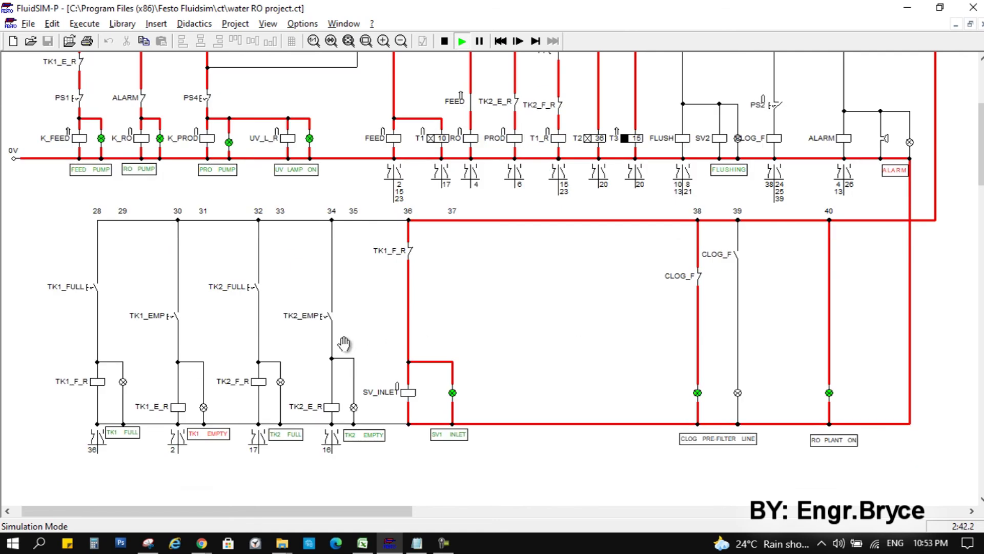
{"action": "left_click", "coordinate": [98, 279]}
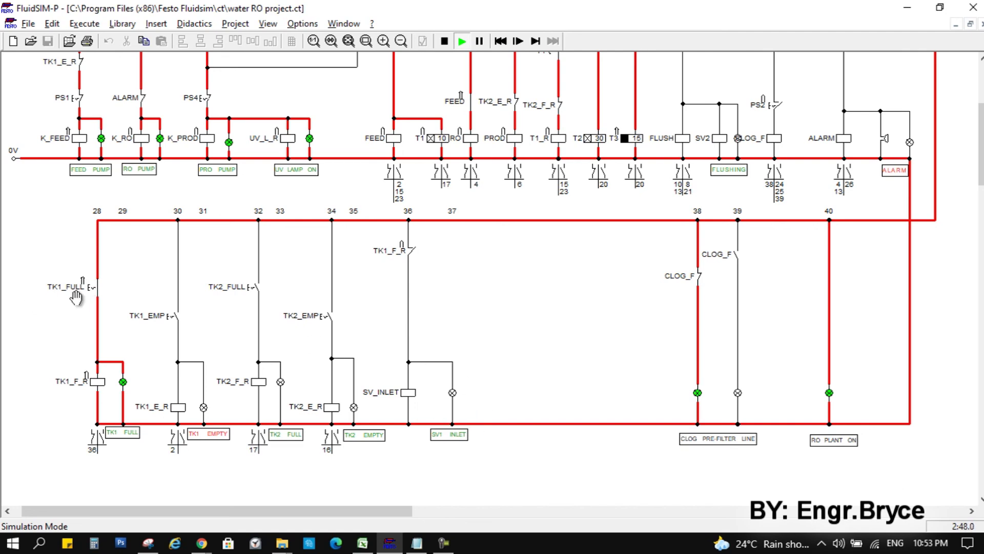
{"action": "left_click", "coordinate": [99, 285]}
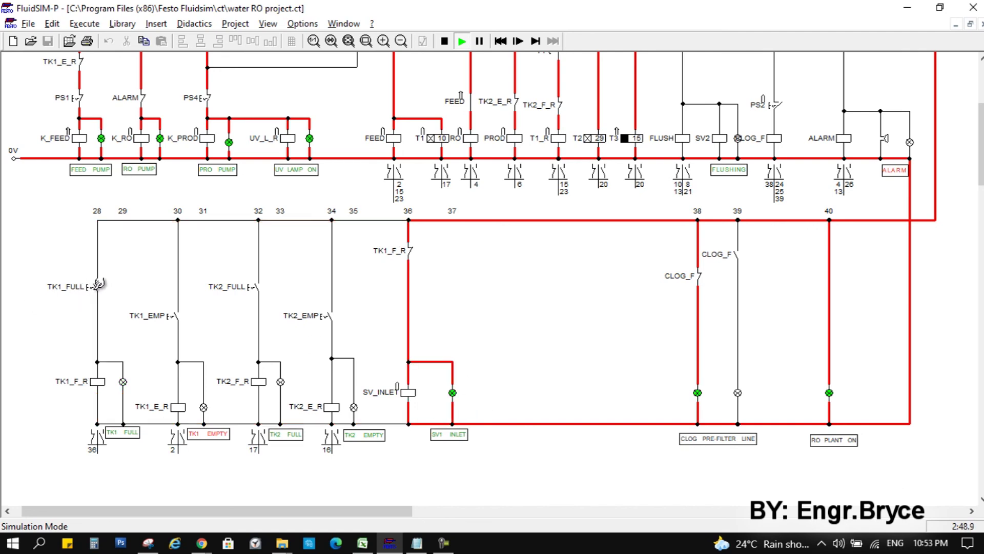
{"action": "left_click", "coordinate": [182, 311]}
{"action": "scroll", "coordinate": [186, 354], "scroll_direction": "up", "scroll_amount": 2}
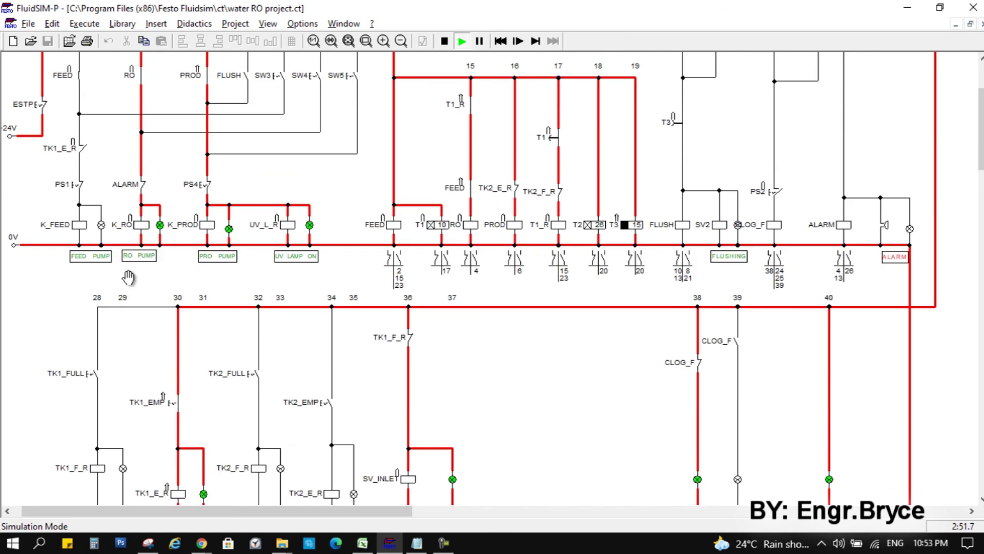
{"action": "scroll", "coordinate": [82, 243], "scroll_direction": "down", "scroll_amount": 1}
{"action": "left_click", "coordinate": [179, 354]}
Trip and release tank 2's TK2_FULL and TK2_EMP switches, restarting the RO and product pumps
{"action": "scroll", "coordinate": [174, 361], "scroll_direction": "down", "scroll_amount": 1}
{"action": "left_click", "coordinate": [254, 280]}
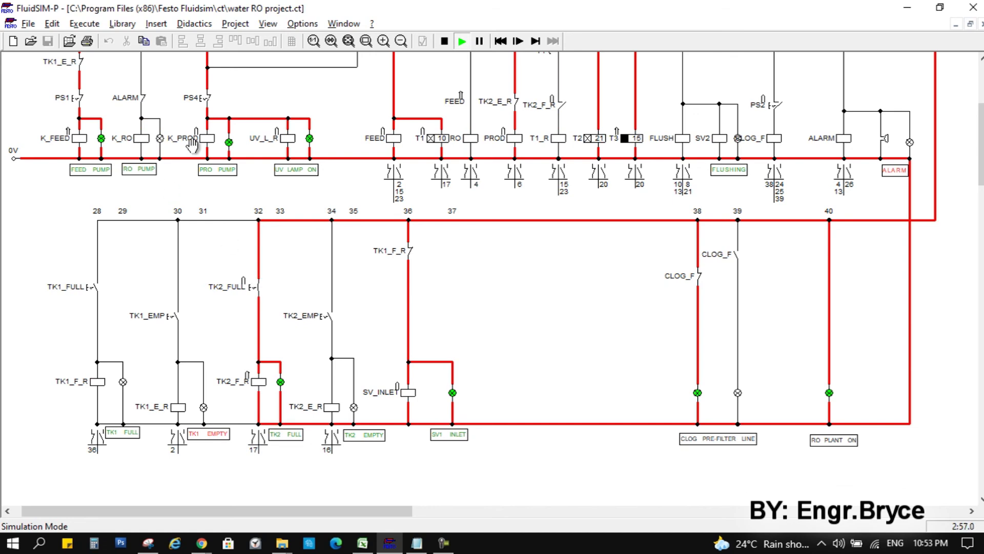
{"action": "left_click", "coordinate": [262, 280]}
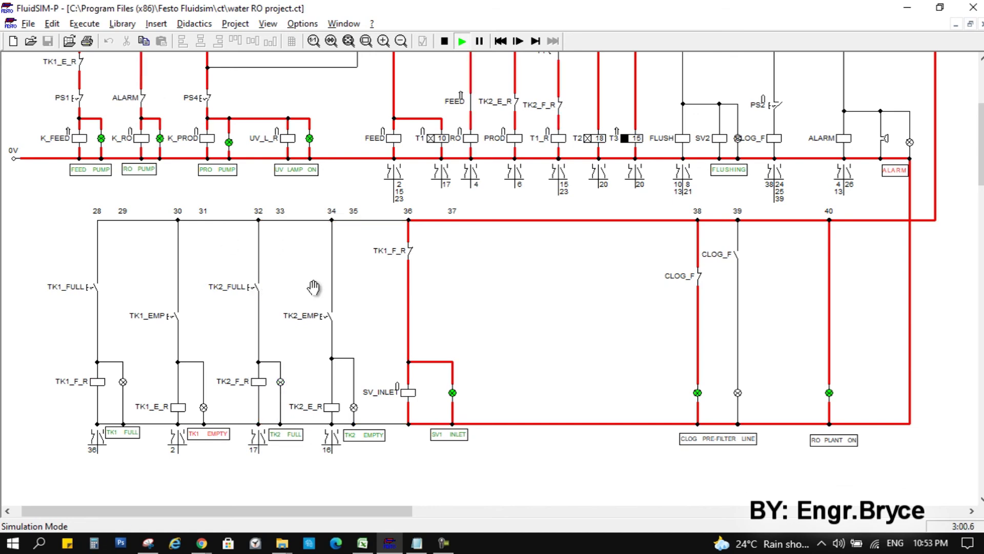
{"action": "left_click", "coordinate": [335, 310]}
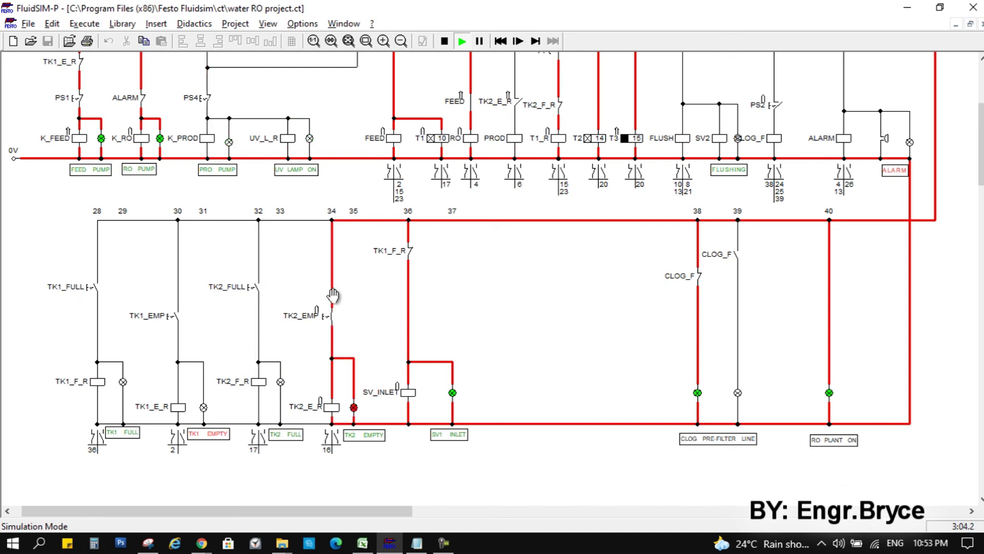
{"action": "left_click", "coordinate": [334, 313]}
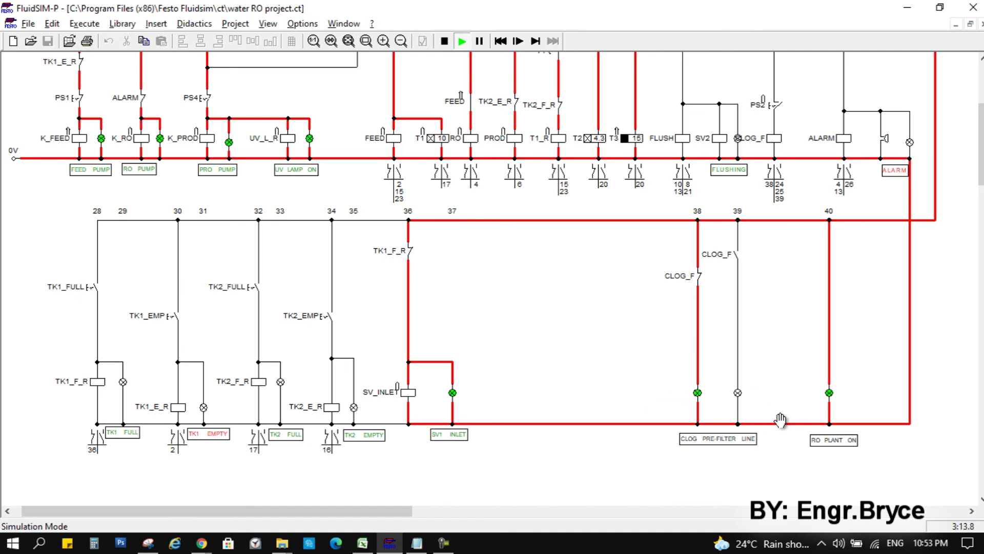
{"action": "scroll", "coordinate": [857, 366], "scroll_direction": "up", "scroll_amount": 2}
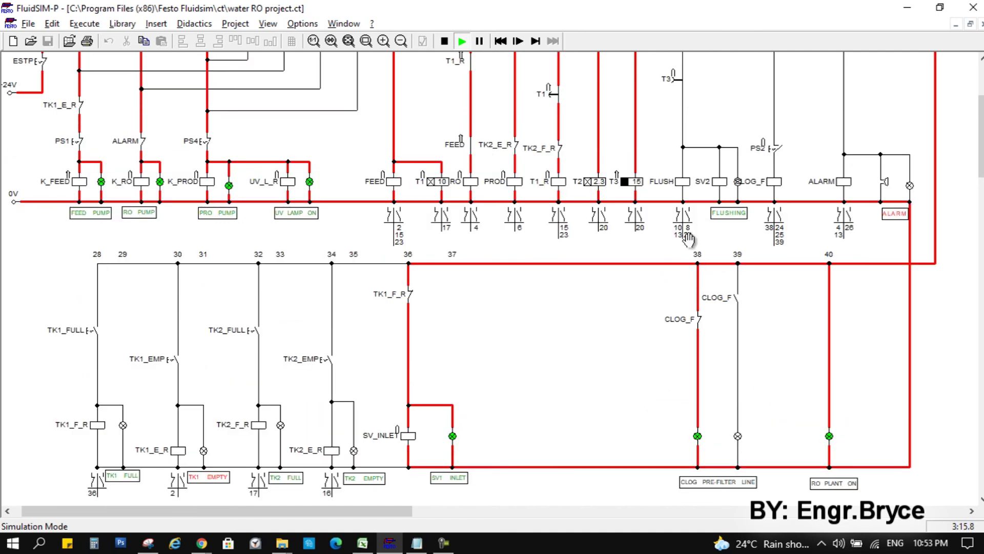
Scroll up the diagram while timer T2 expires and the feed, RO, product pumps and UV lamp run
{"action": "scroll", "coordinate": [651, 287], "scroll_direction": "up", "scroll_amount": 2}
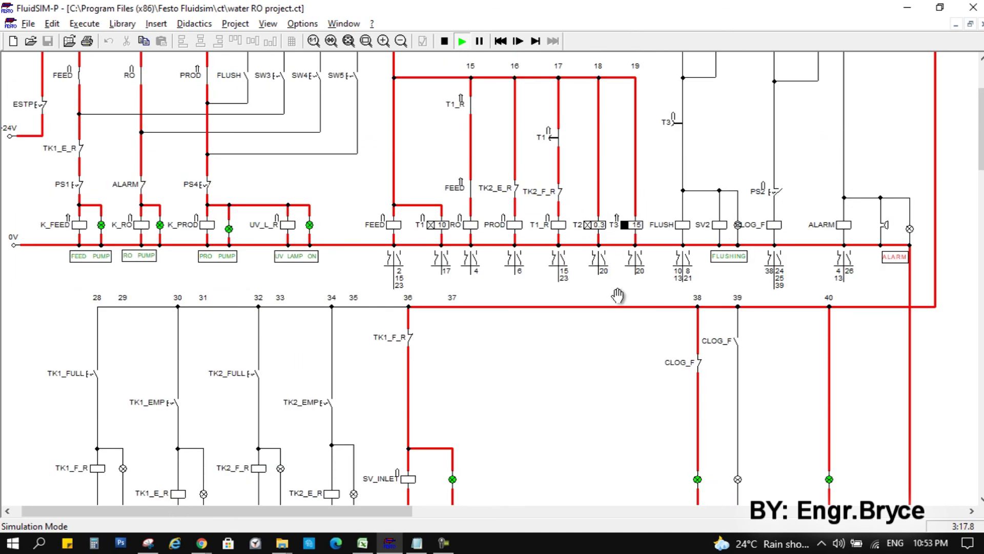
{"action": "scroll", "coordinate": [617, 296], "scroll_direction": "up", "scroll_amount": 2}
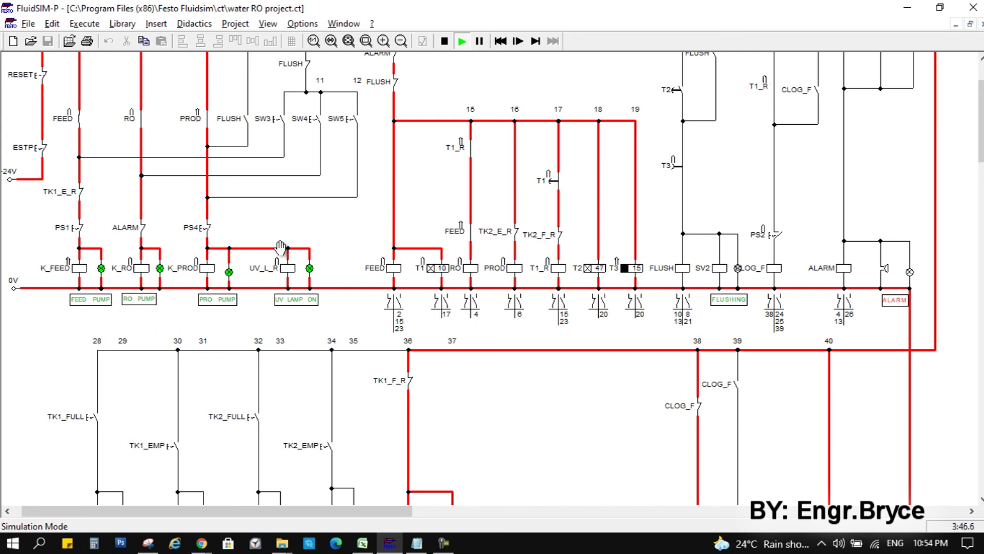
{"action": "scroll", "coordinate": [213, 309], "scroll_direction": "up", "scroll_amount": 1}
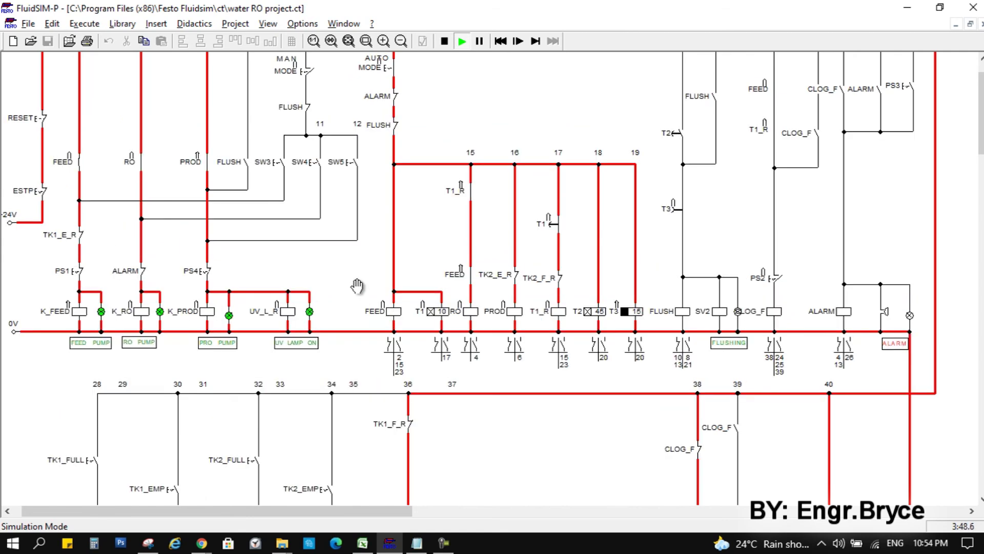
{"action": "scroll", "coordinate": [361, 286], "scroll_direction": "up", "scroll_amount": 1}
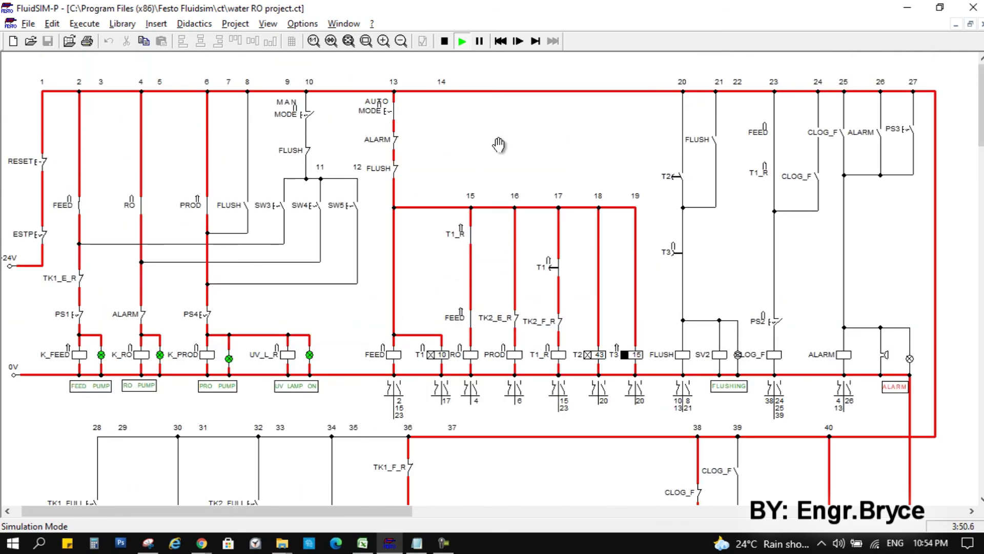